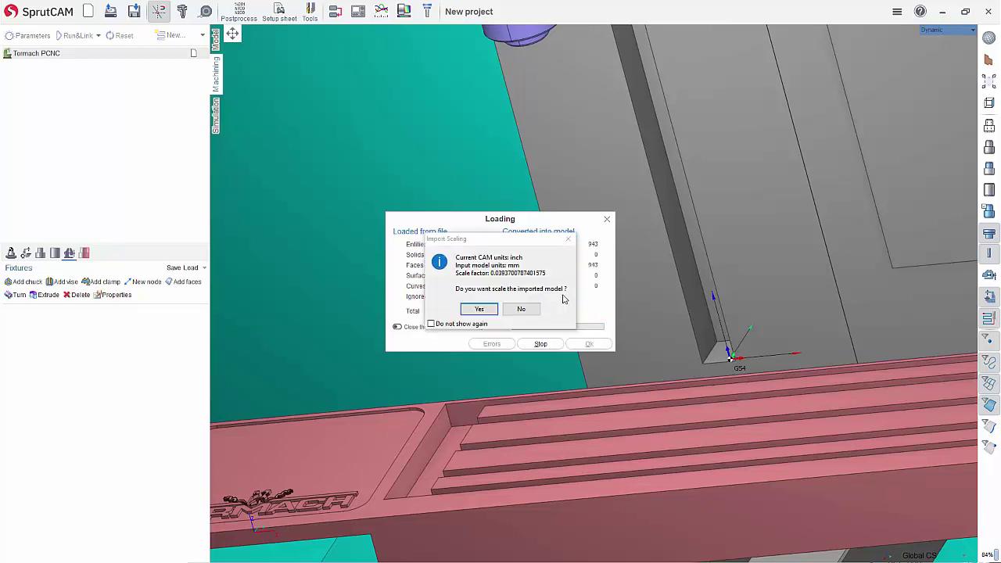
# Step: Finish importing the vise model with scaling from millimetres to inches, and turn on the geometry model's visibility
pyautogui.click(480, 310)
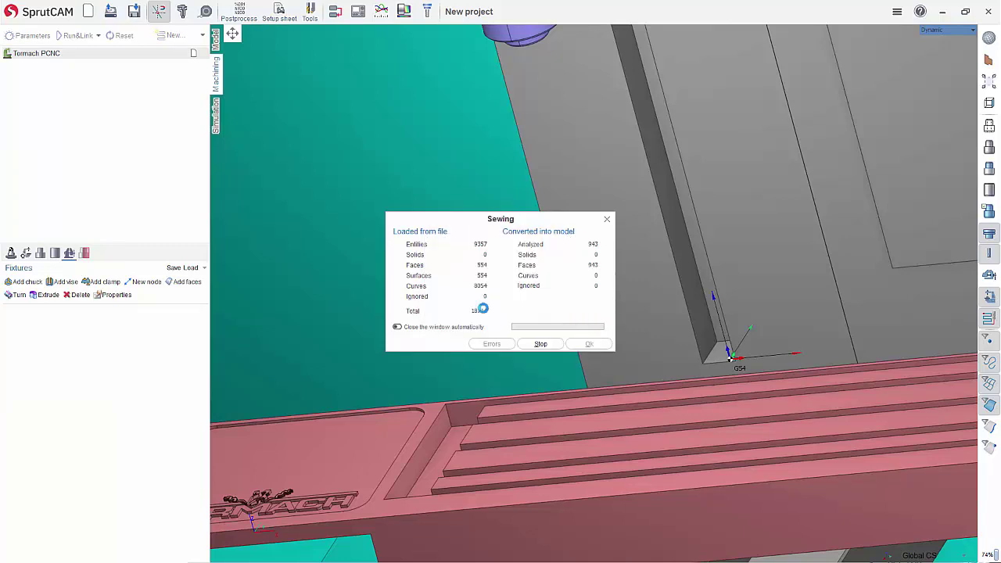
pyautogui.click(590, 346)
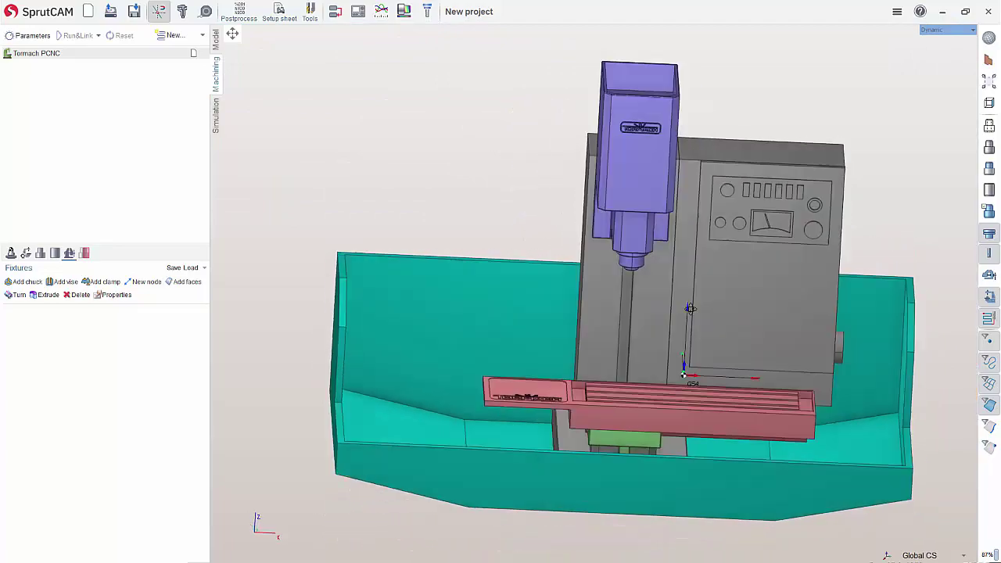
pyautogui.moveTo(690, 308); pyautogui.dragTo(705, 347, button='right')
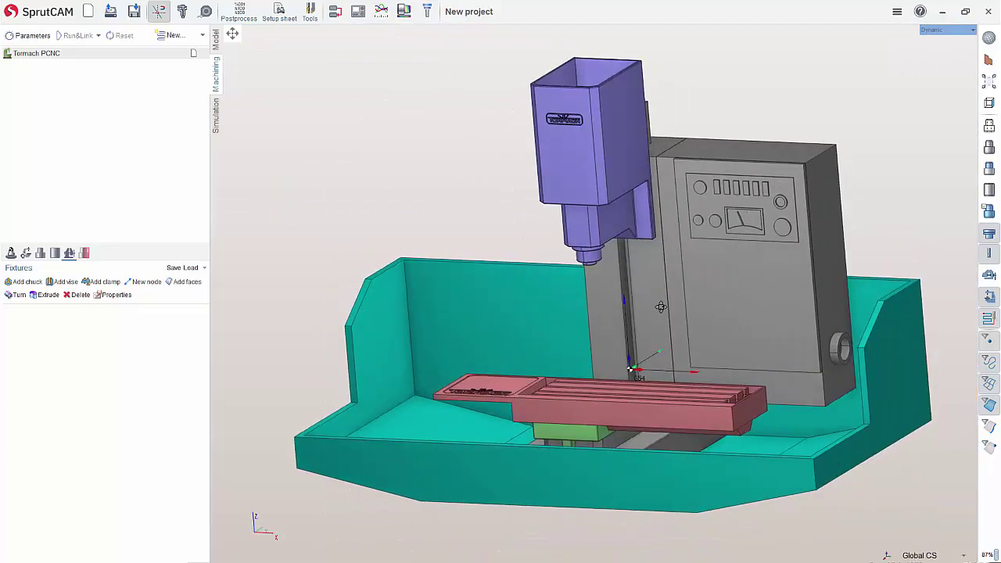
pyautogui.scroll(-2, 706, 347)
pyautogui.scroll(3, 612, 373)
pyautogui.scroll(5, 612, 373)
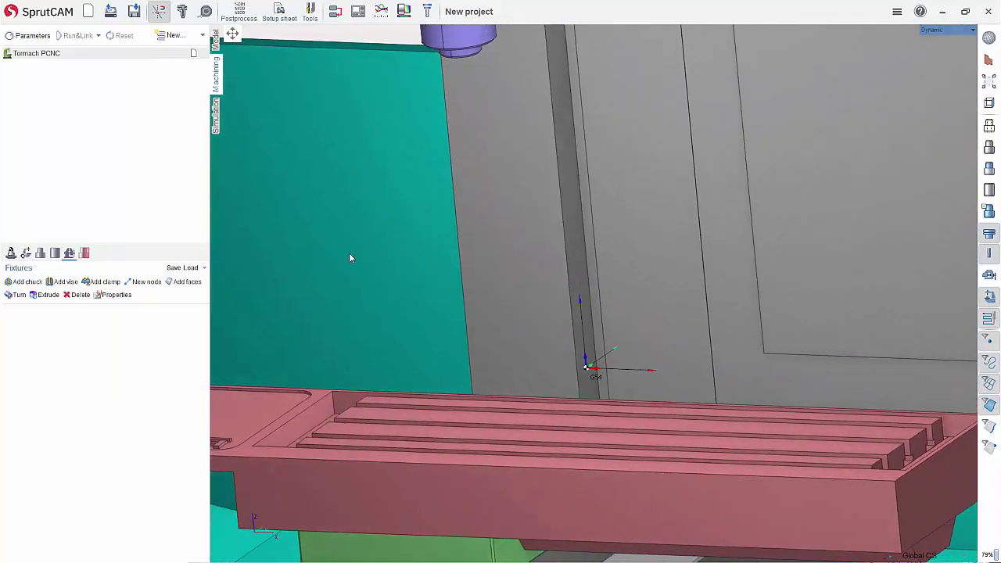
pyautogui.click(989, 125)
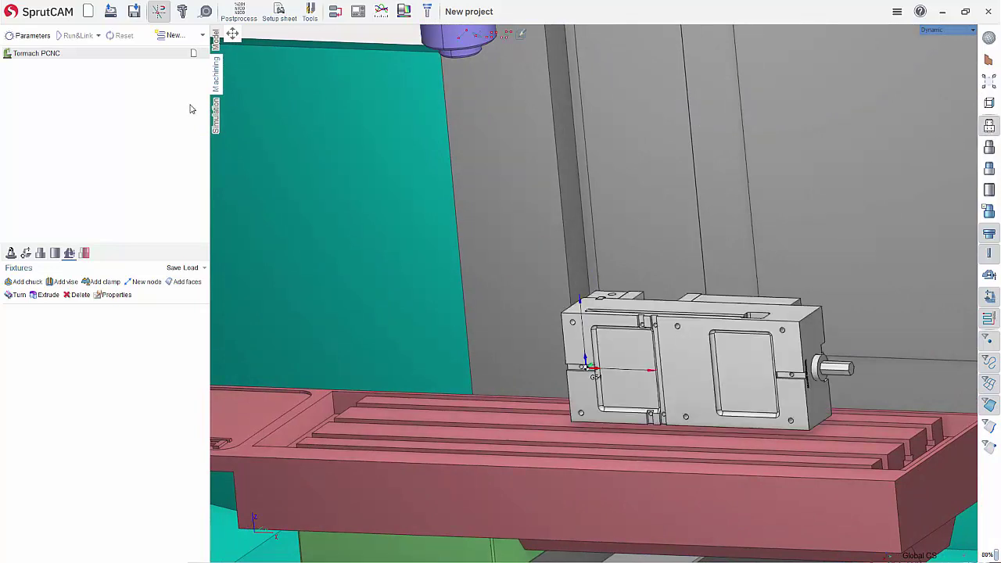
# Step: Select the imported 31759_5_Inch_CNC_Vise_0516A.IGS model in the Part group and rotate it 90° about the X axis
pyautogui.click(217, 43)
pyautogui.click(33, 64)
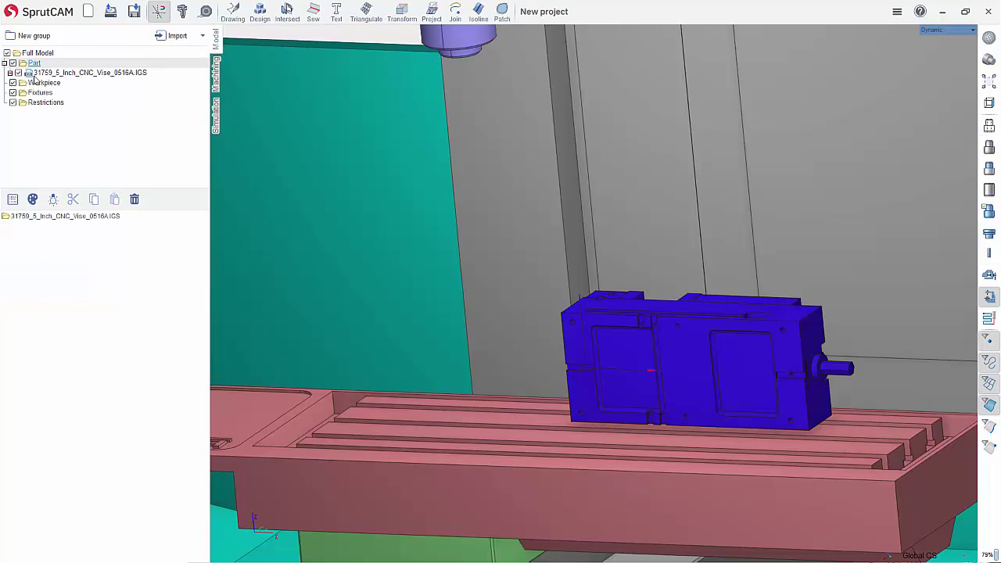
pyautogui.click(53, 218)
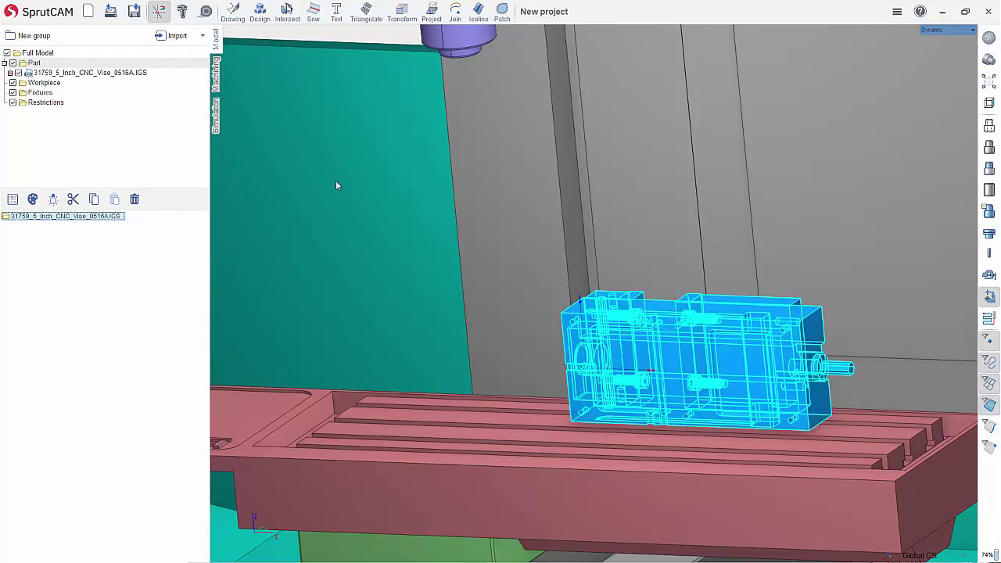
pyautogui.click(402, 11)
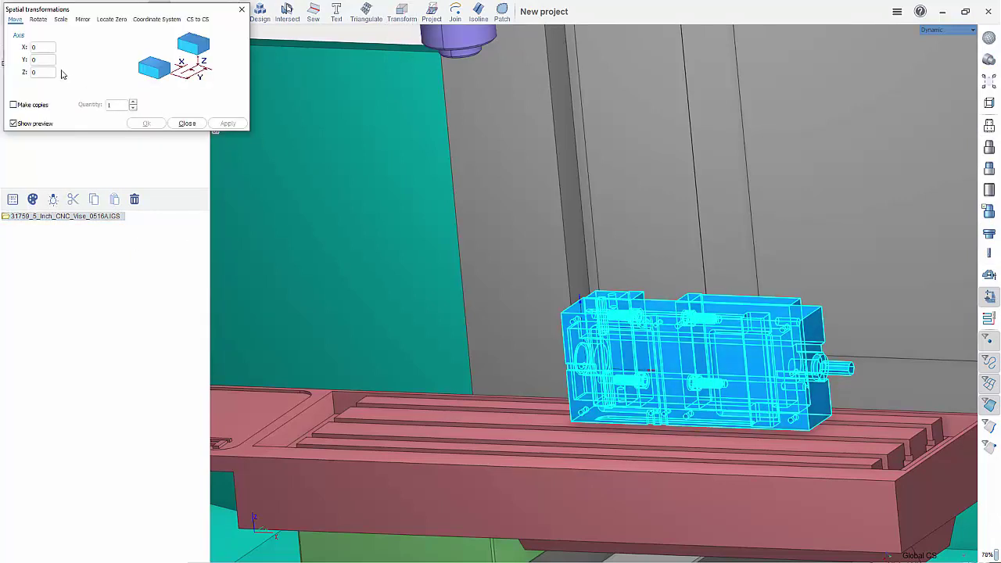
pyautogui.click(37, 19)
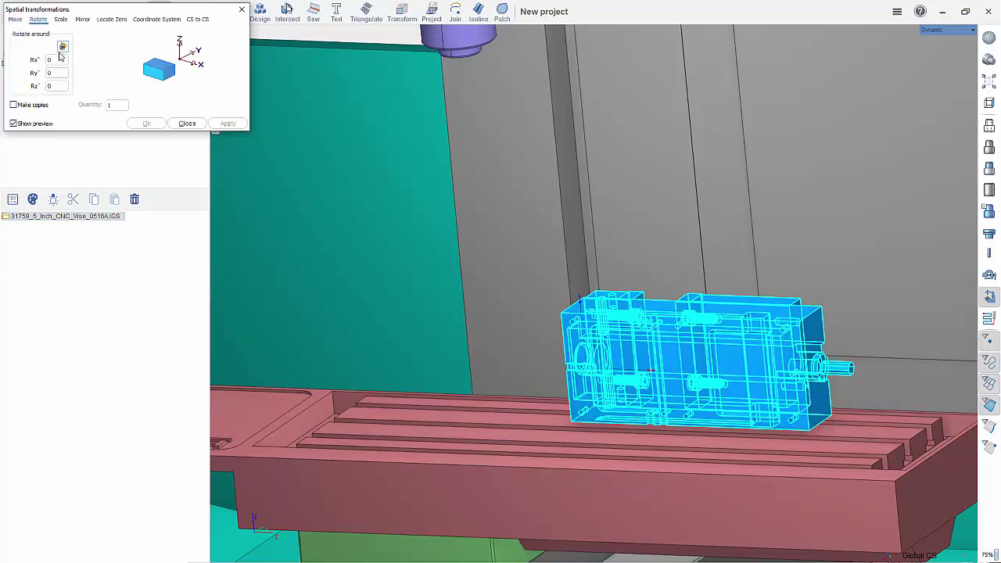
pyautogui.write('90')
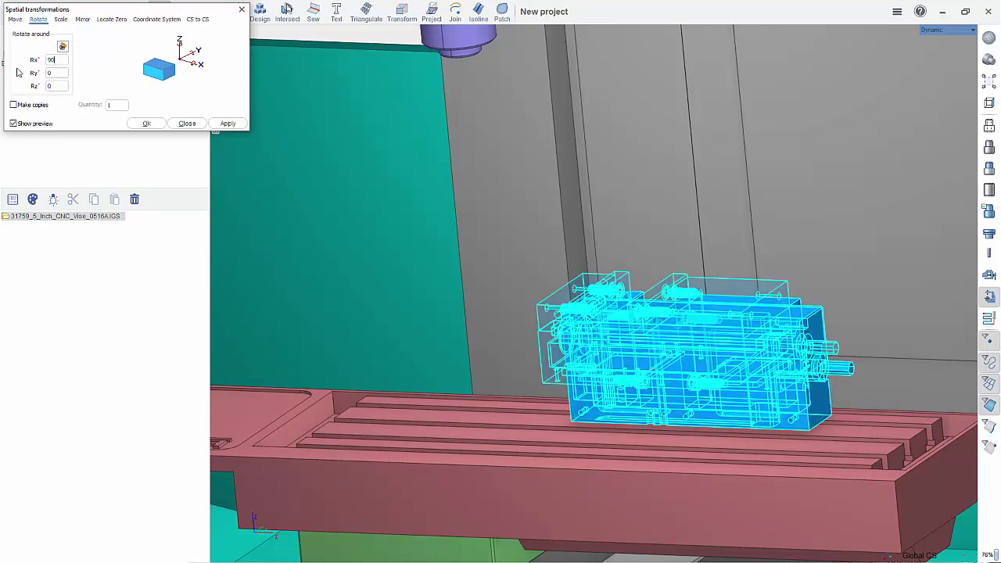
pyautogui.click(225, 124)
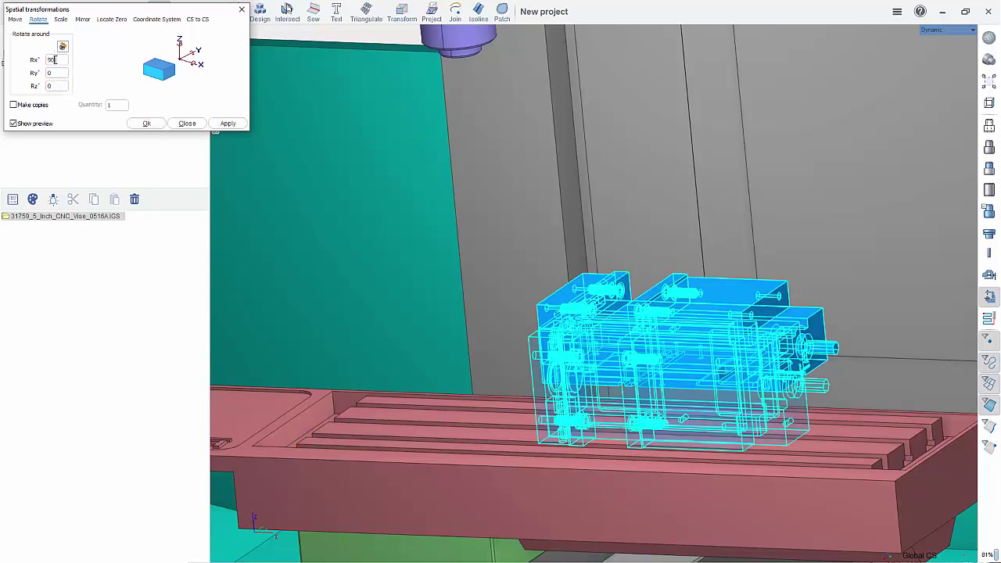
# Step: Reset the X rotation to 0 and rotate the vise model -90° about the Z axis
pyautogui.write('0')
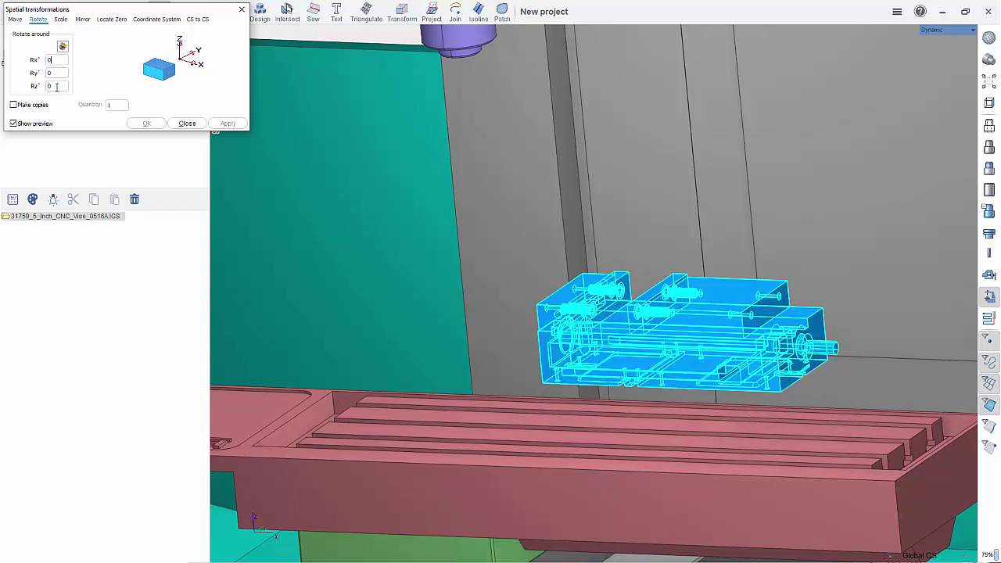
pyautogui.write('-90')
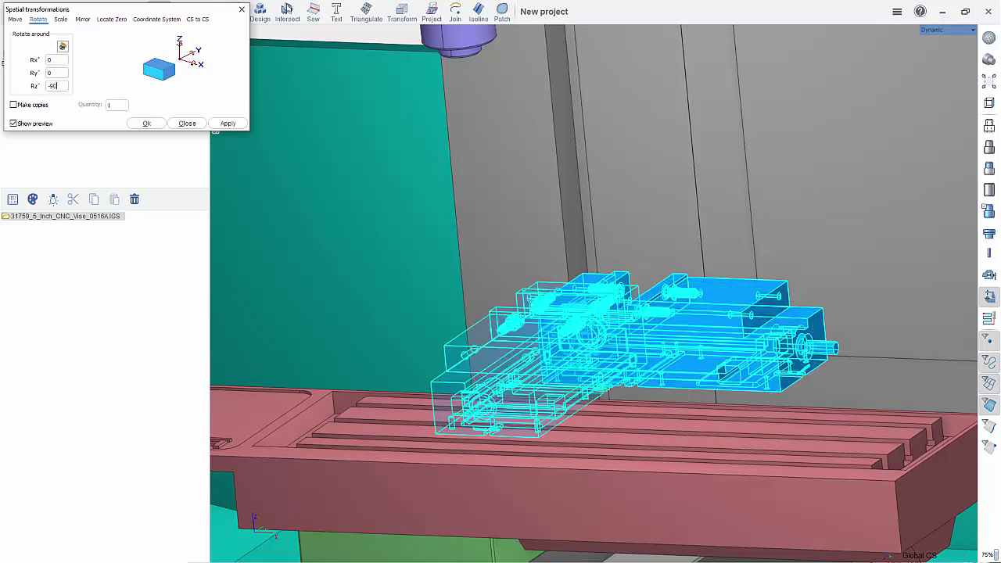
pyautogui.click(228, 123)
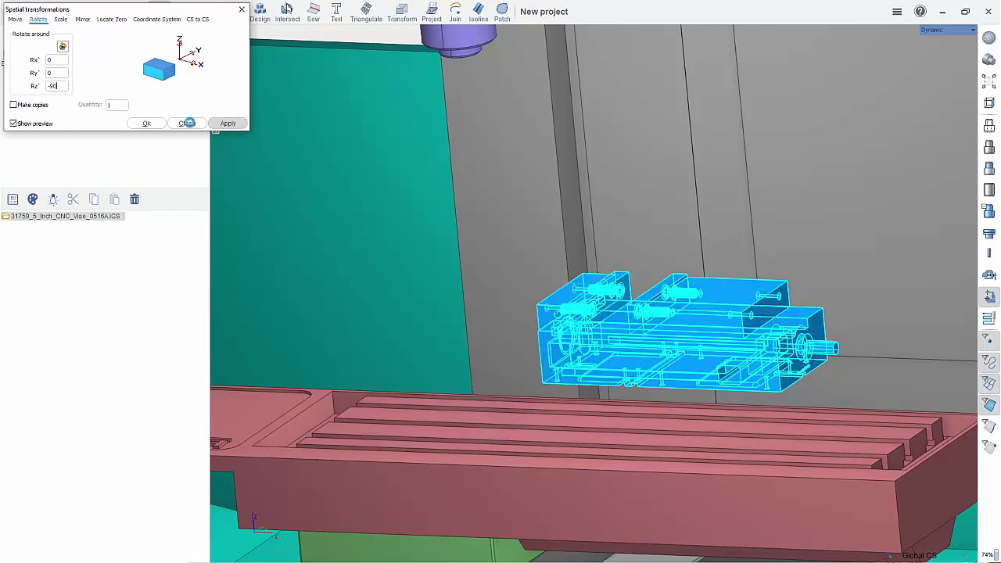
pyautogui.click(188, 122)
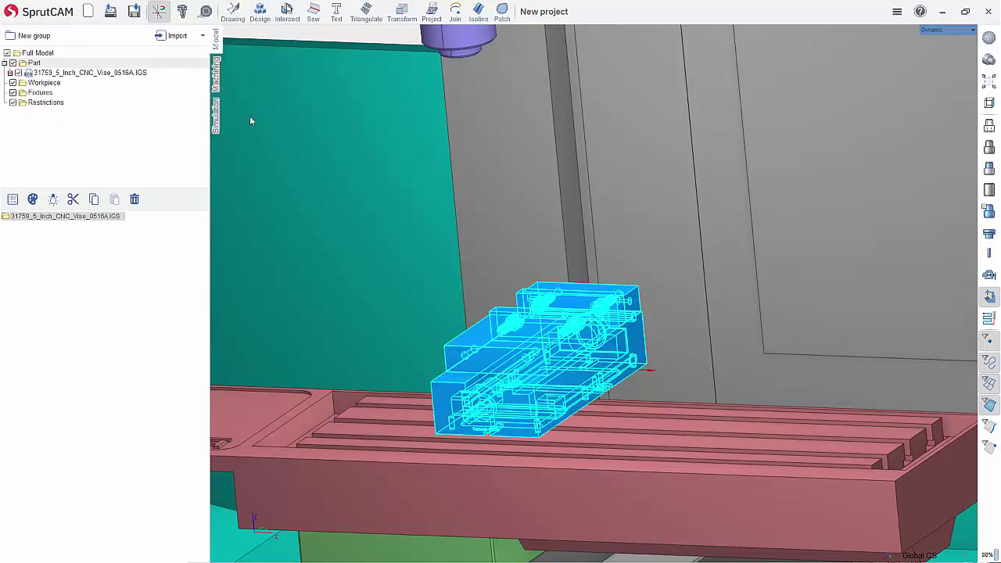
# Step: Add a vise fixture to the machining setup of the Tormach PCNC
pyautogui.moveTo(601, 243); pyautogui.dragTo(666, 244, button='right')
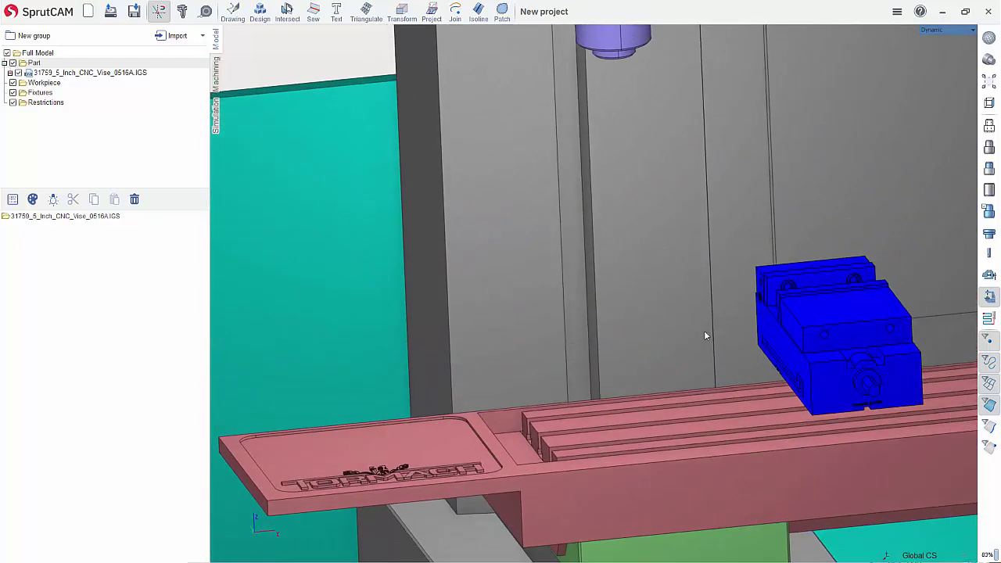
pyautogui.scroll(-3, 659, 332)
pyautogui.scroll(4, 677, 332)
pyautogui.moveTo(677, 332); pyautogui.dragTo(603, 320, button='right')
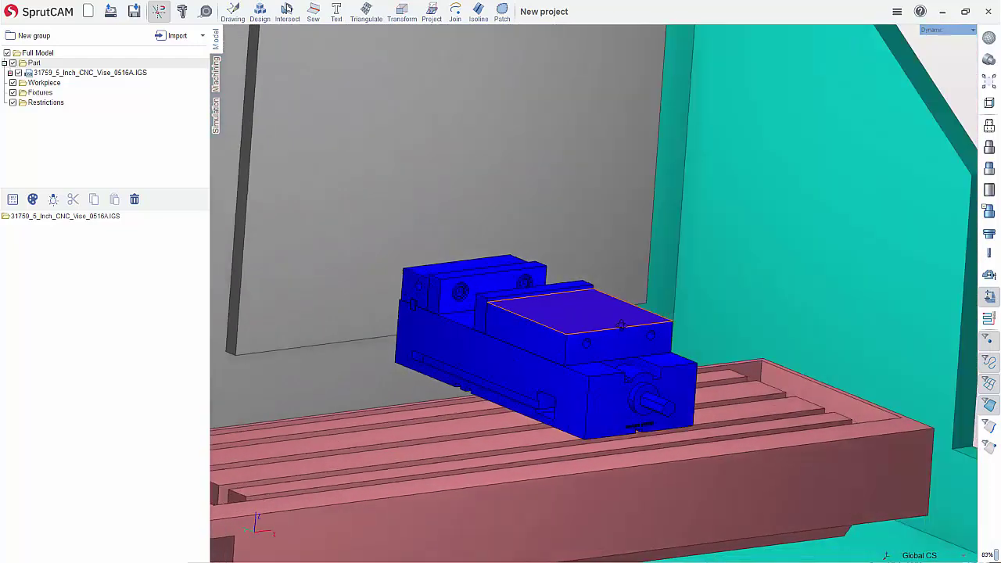
pyautogui.click(218, 82)
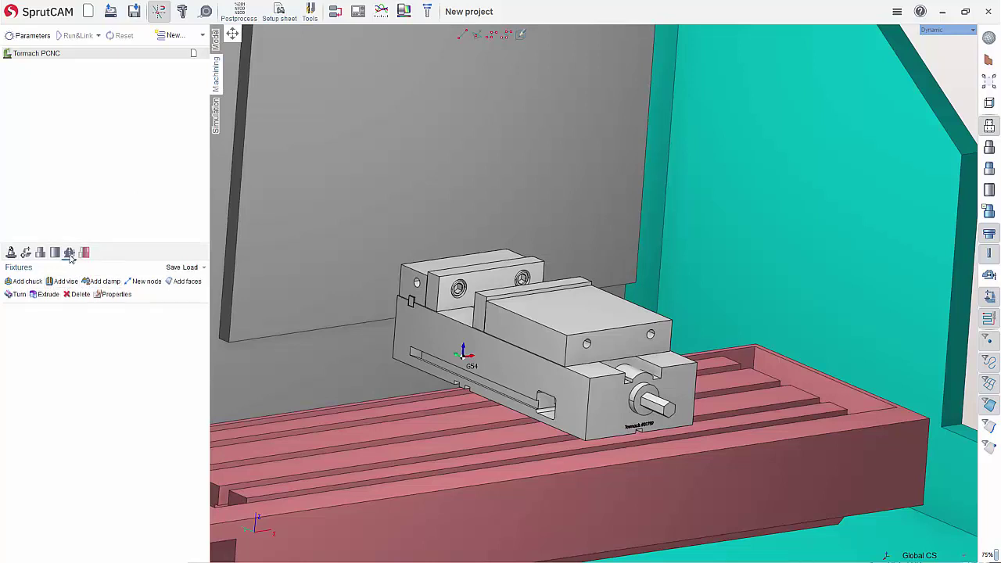
pyautogui.click(66, 282)
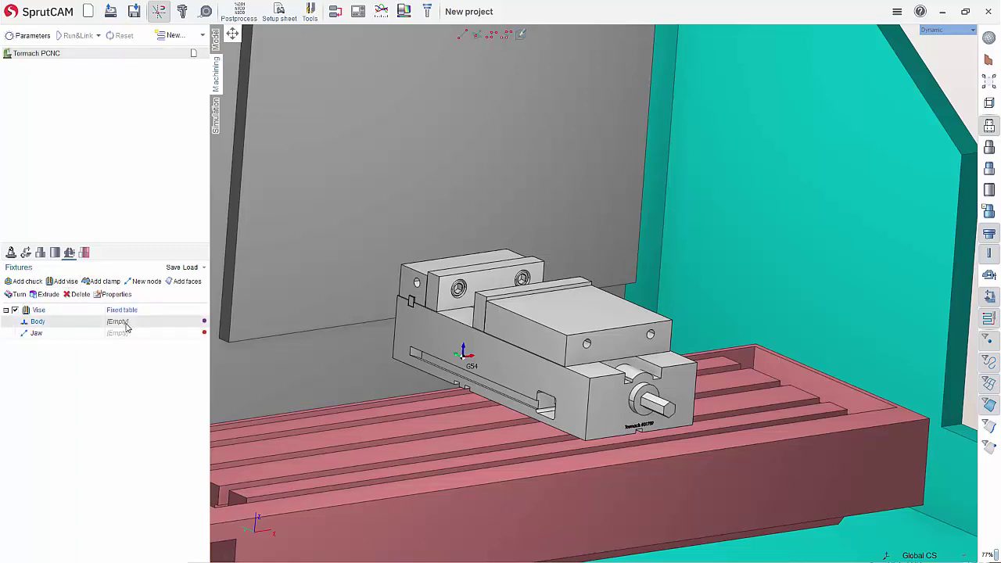
# Step: Assign the imported vise's Level4, Level6, Level8, Level15, Level16, Level18 and Level19 geometry to the vise fixture's Body
pyautogui.click(125, 327)
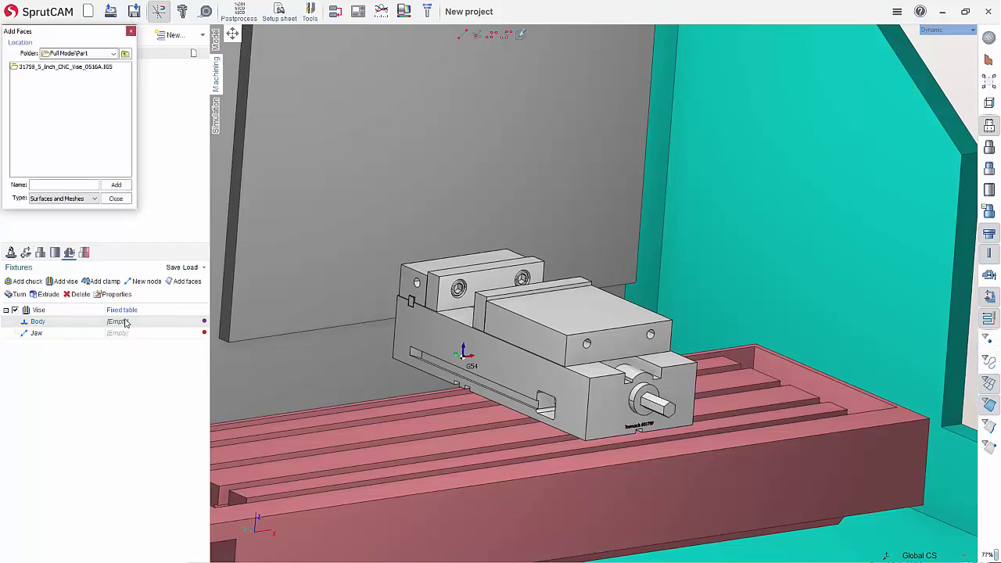
pyautogui.doubleClick(83, 74)
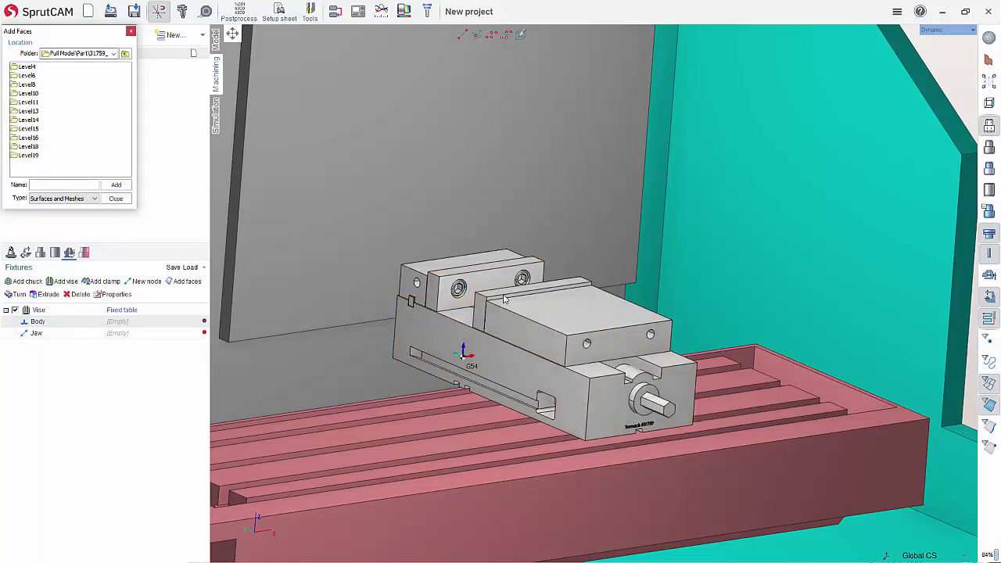
pyautogui.click(35, 68)
pyautogui.click(41, 76)
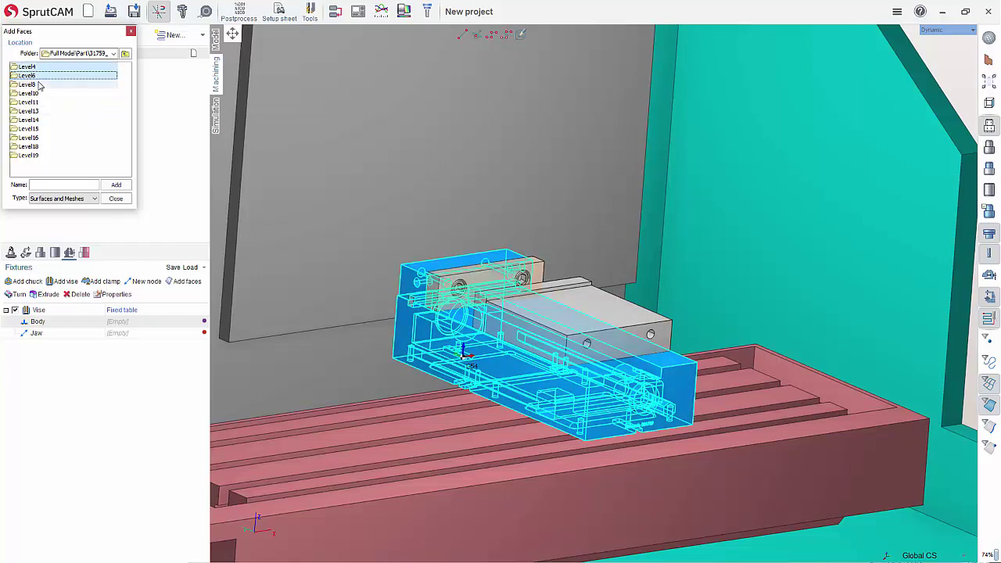
pyautogui.click(37, 85)
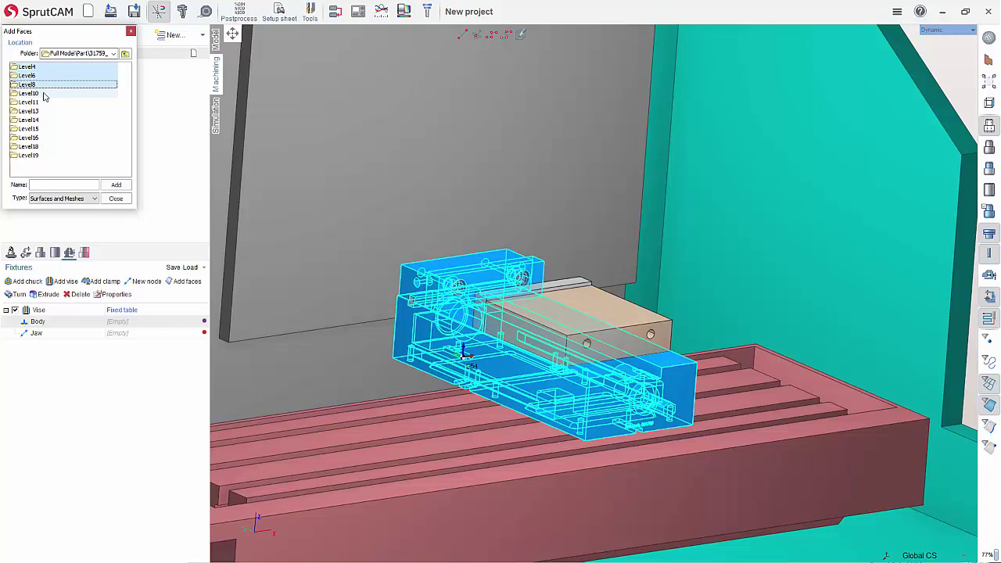
pyautogui.click(37, 130)
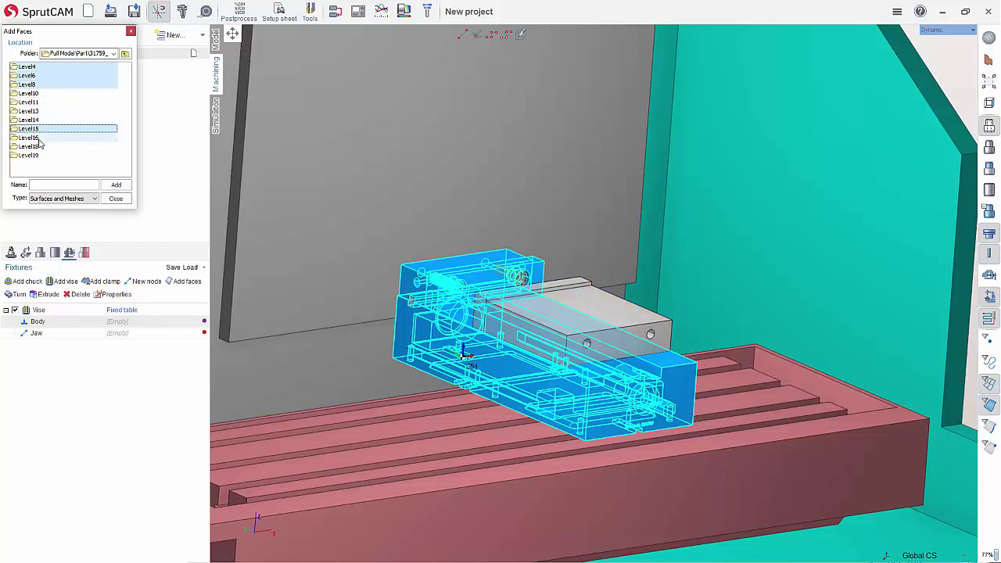
pyautogui.click(39, 138)
pyautogui.click(40, 146)
pyautogui.click(35, 155)
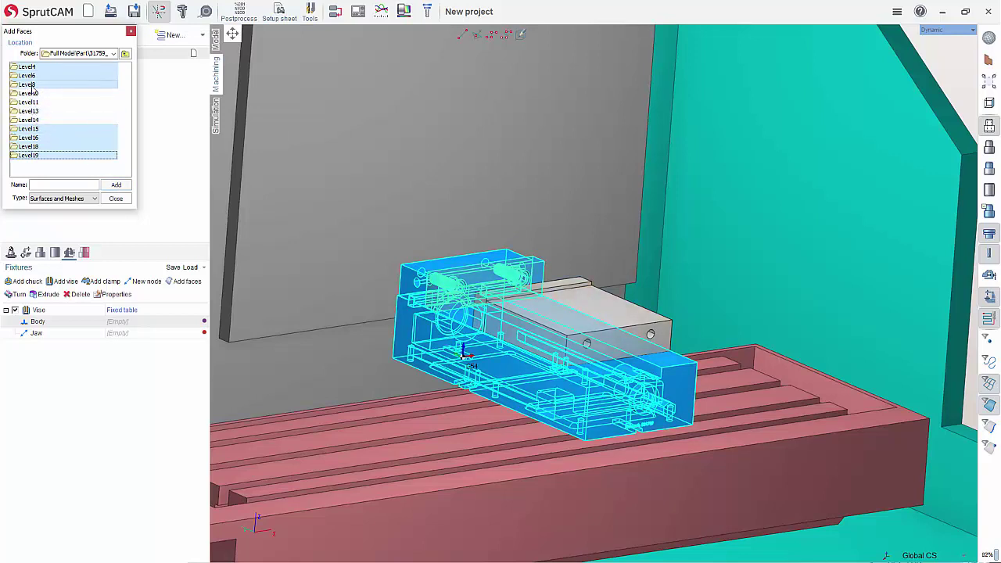
pyautogui.click(118, 186)
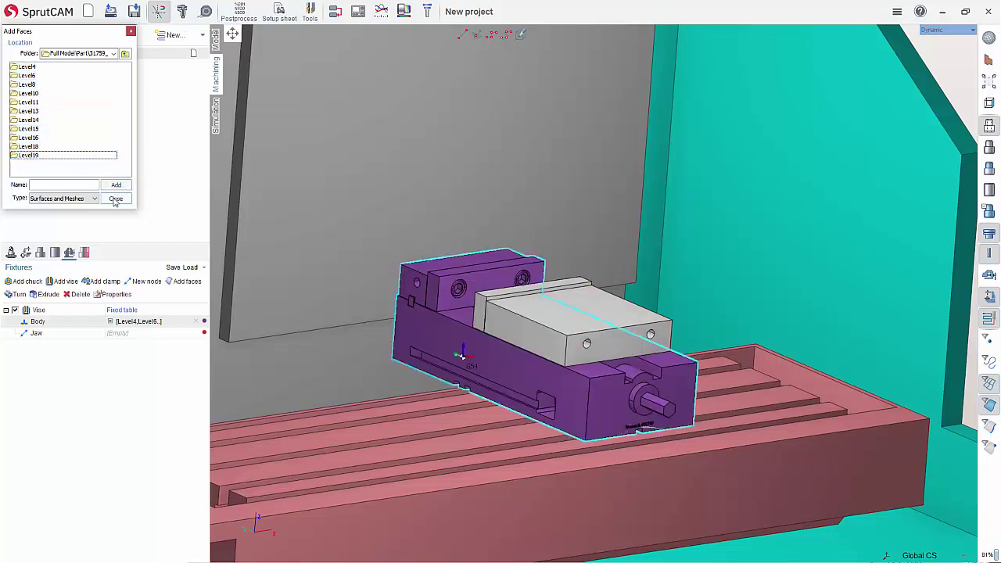
pyautogui.click(115, 199)
# Step: Assign the imported vise's Level10, Level11, Level13 and Level14 geometry to the vise fixture's Jaw
pyautogui.click(122, 336)
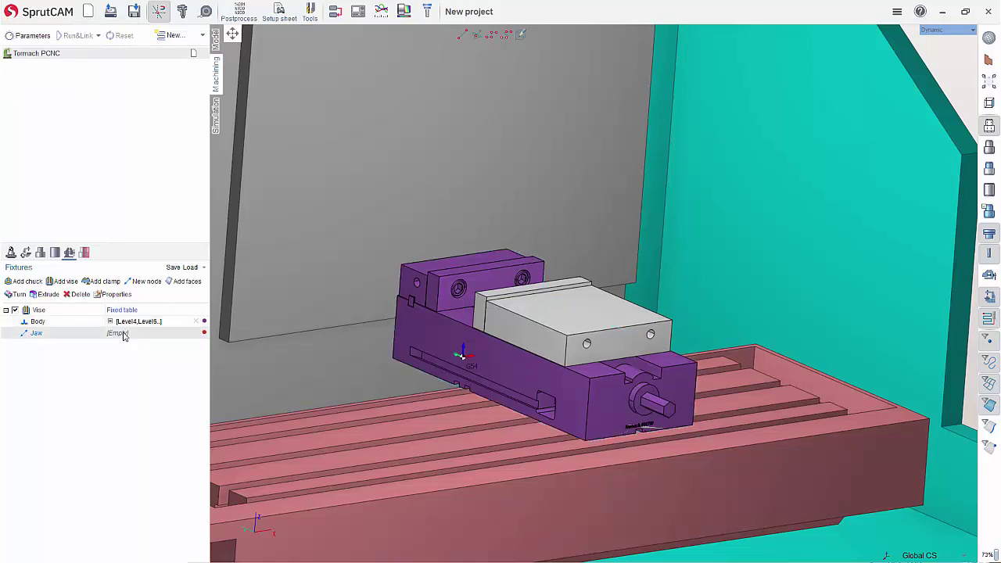
pyautogui.click(123, 334)
pyautogui.click(32, 94)
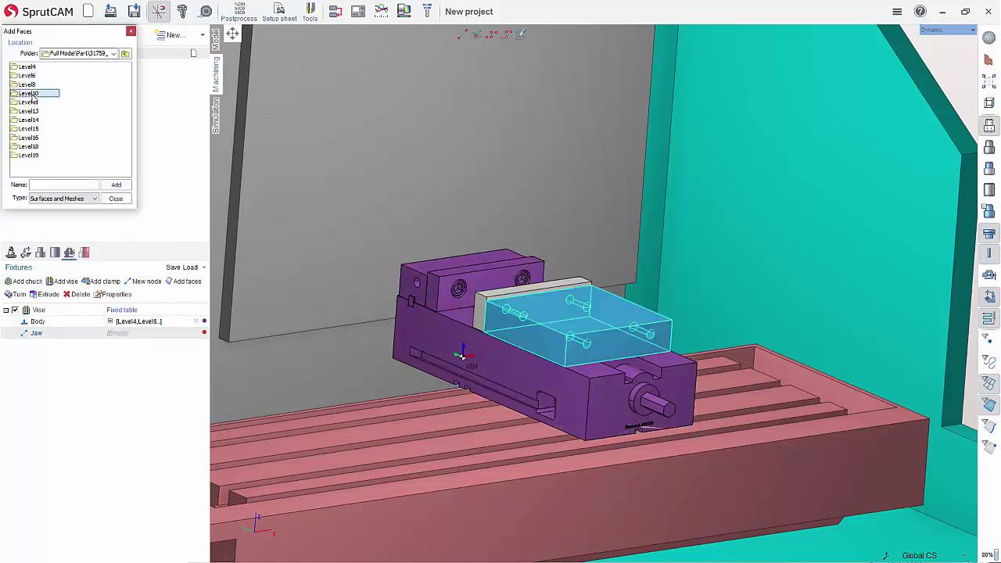
pyautogui.keyDown('ctrl'); pyautogui.click(39, 119); pyautogui.keyUp('ctrl')
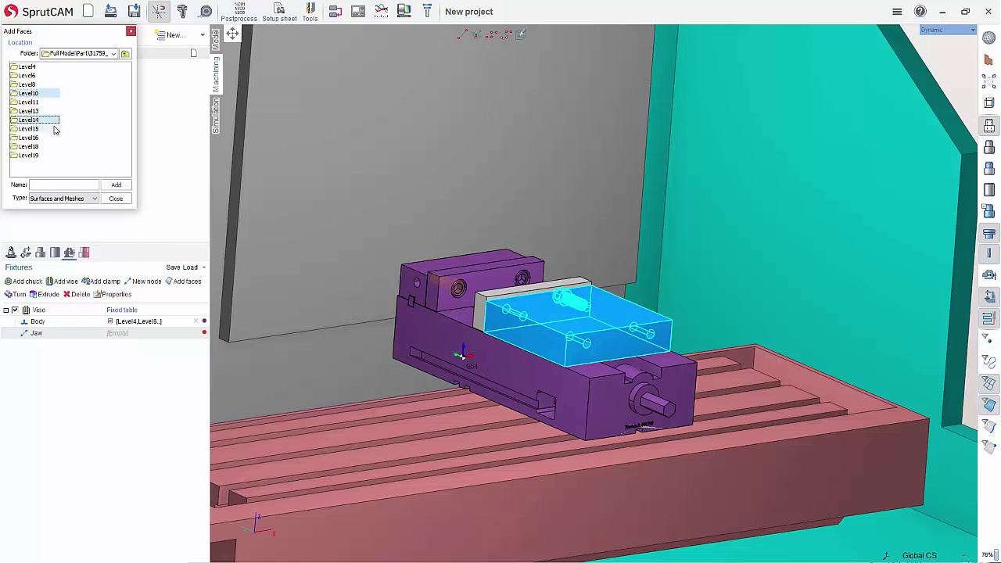
pyautogui.keyDown('ctrl'); pyautogui.click(36, 102); pyautogui.keyUp('ctrl')
pyautogui.keyDown('ctrl'); pyautogui.click(36, 111); pyautogui.keyUp('ctrl')
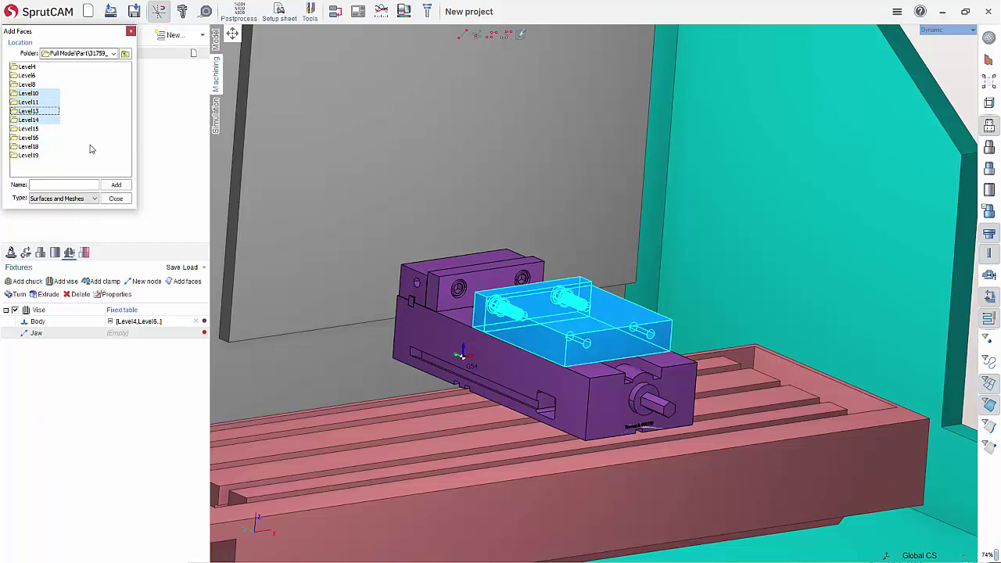
pyautogui.click(118, 185)
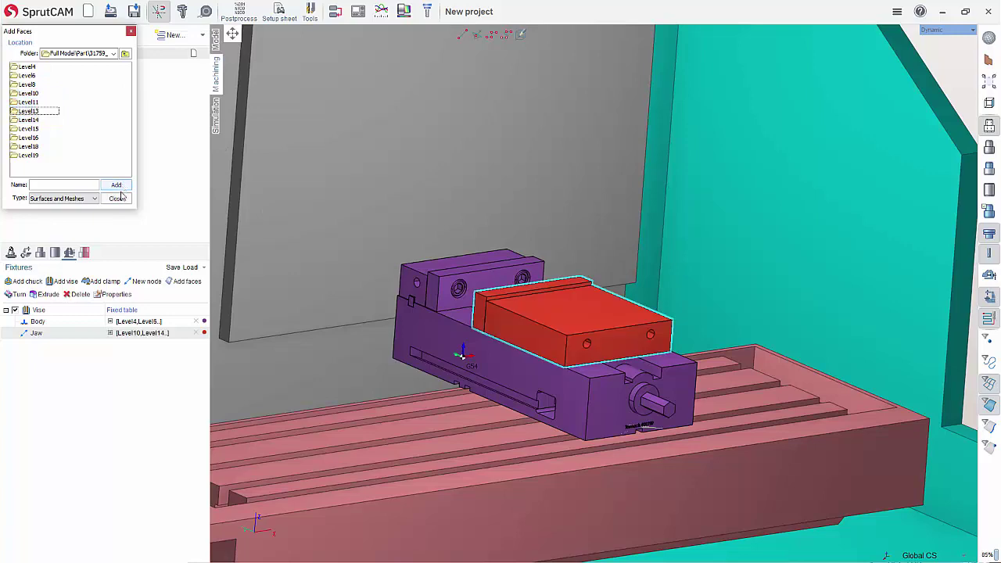
pyautogui.click(116, 199)
# Step: Hide the geometry model and examine the vise fixture's body and jaw from the side
pyautogui.moveTo(551, 343); pyautogui.dragTo(353, 338, button='middle')
pyautogui.moveTo(623, 351); pyautogui.dragTo(427, 340)
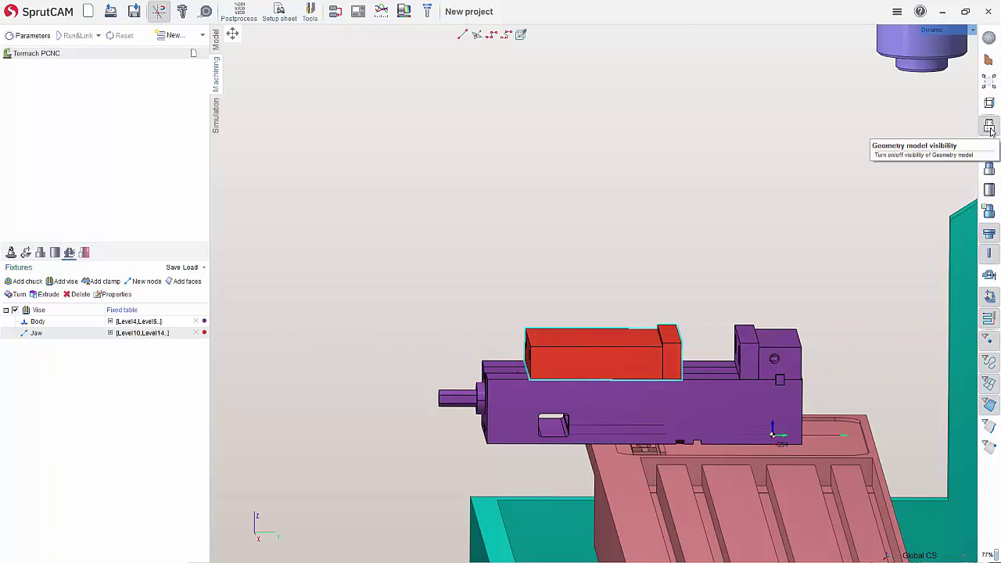
pyautogui.click(990, 129)
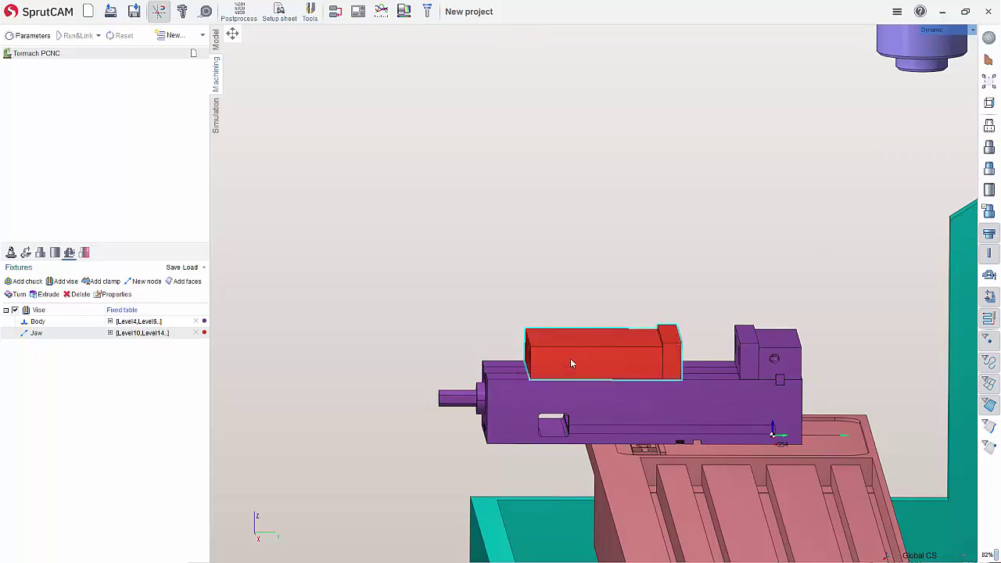
pyautogui.moveTo(644, 352); pyautogui.dragTo(573, 352)
pyautogui.scroll(-2, 407, 302)
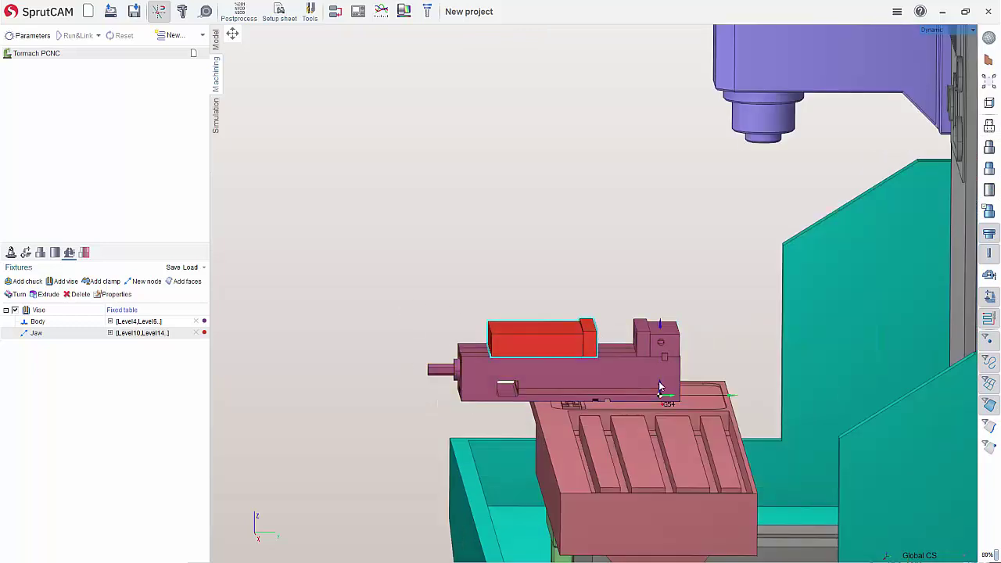
pyautogui.scroll(3, 659, 388)
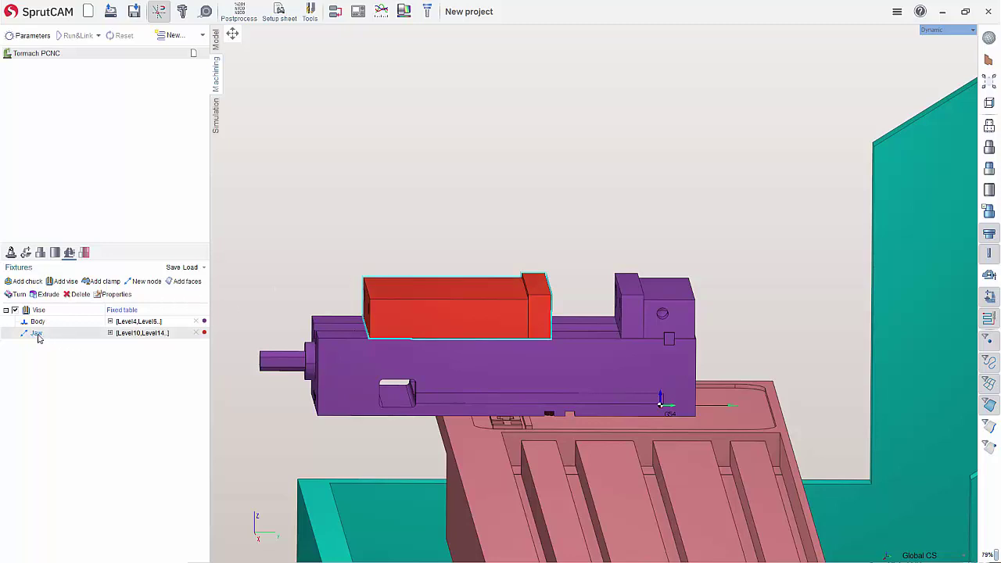
# Step: Open the properties of the vise fixture's Jaw and set its maximum travel to 5
pyautogui.doubleClick(38, 334)
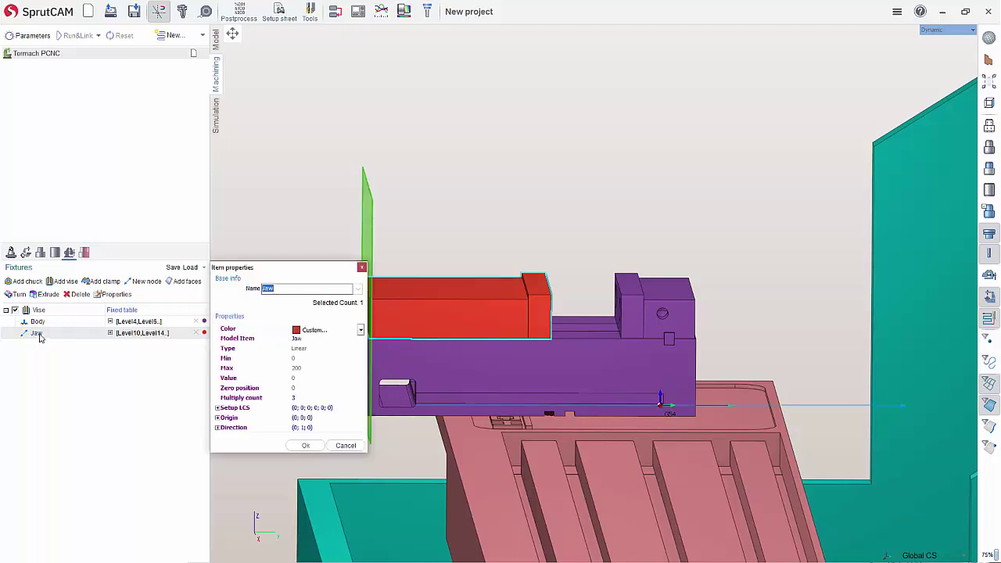
pyautogui.click(301, 369)
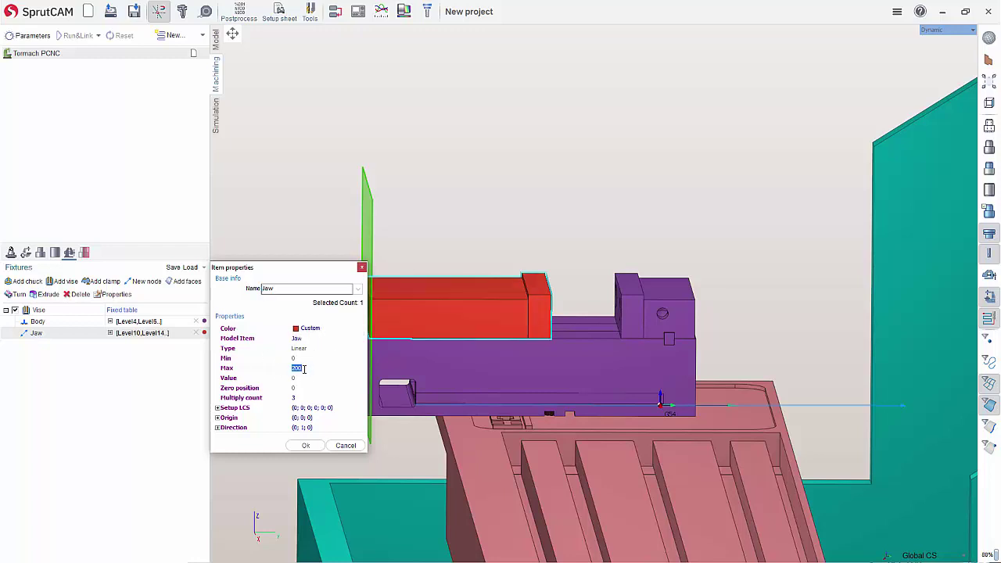
pyautogui.press('Return')
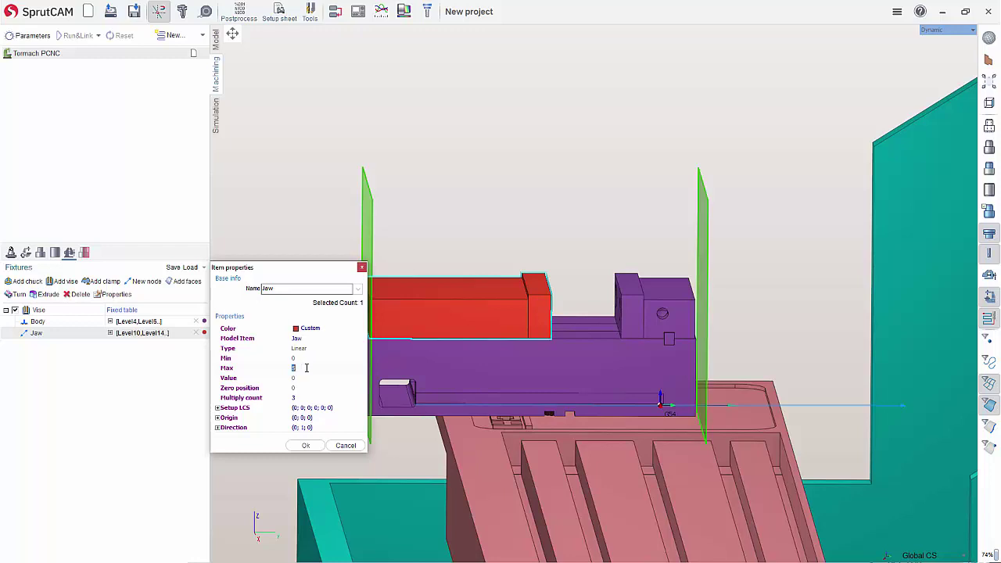
# Step: In the right view, move the Jaw's maximum travel limit plane onto the fixed jaw's face, at 2.274
pyautogui.click(988, 102)
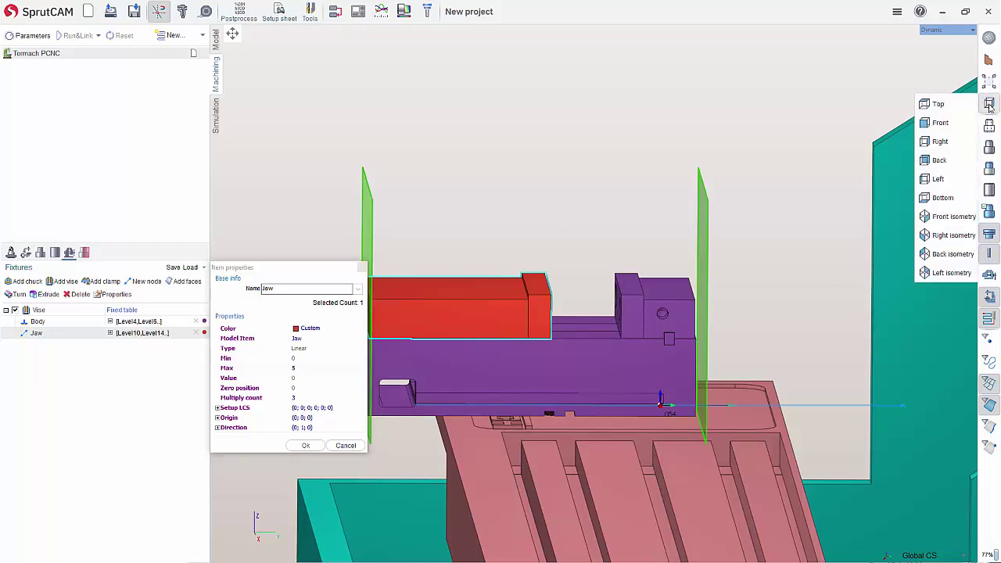
pyautogui.click(940, 141)
pyautogui.scroll(5, 412, 378)
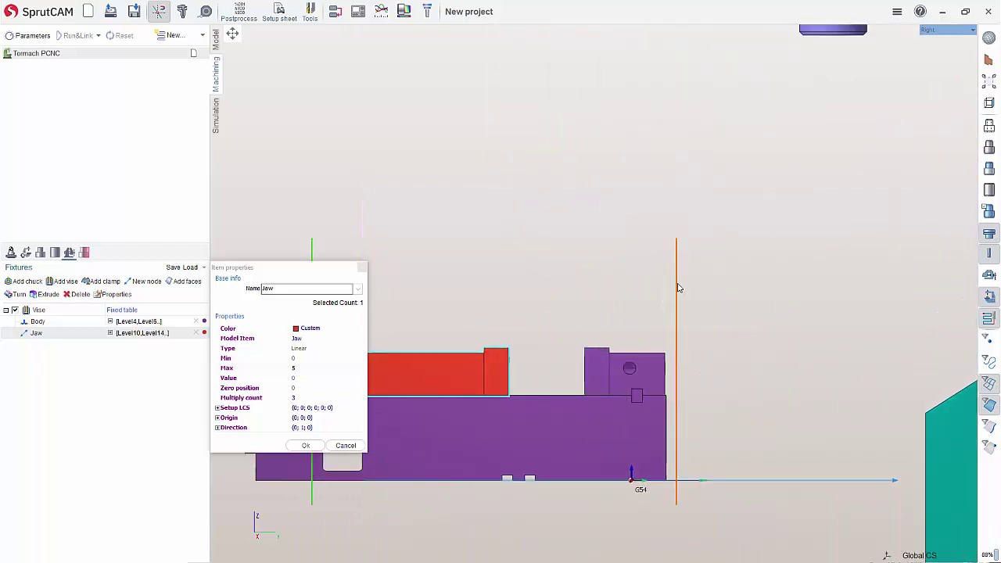
pyautogui.moveTo(680, 287); pyautogui.dragTo(585, 293)
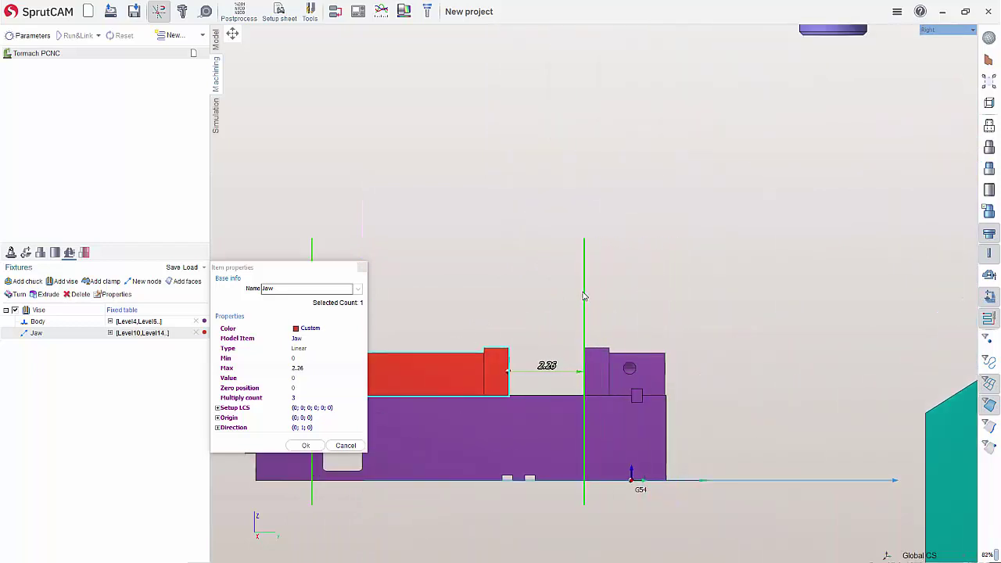
pyautogui.scroll(4, 585, 313)
pyautogui.scroll(2, 580, 256)
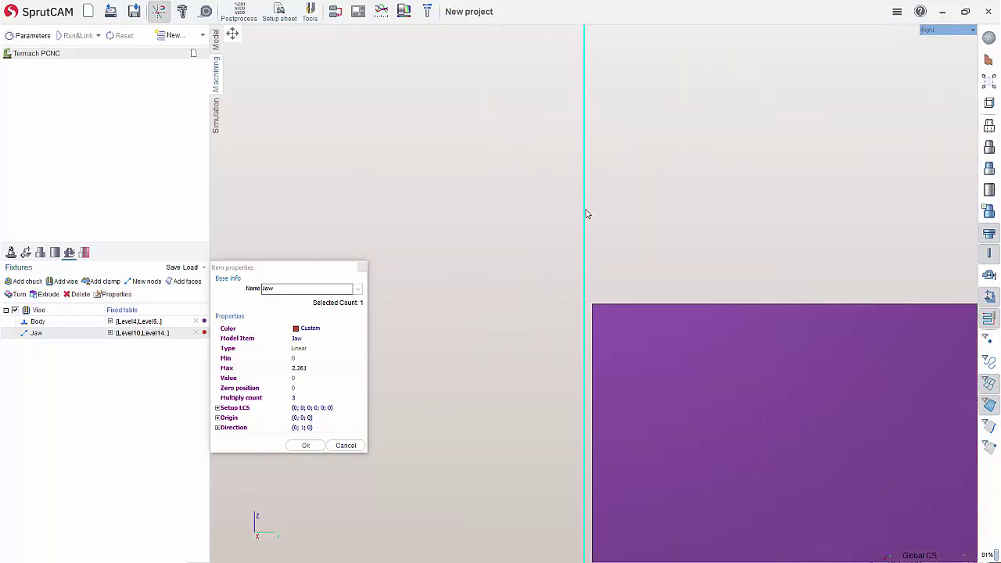
pyautogui.moveTo(588, 214); pyautogui.dragTo(591, 217)
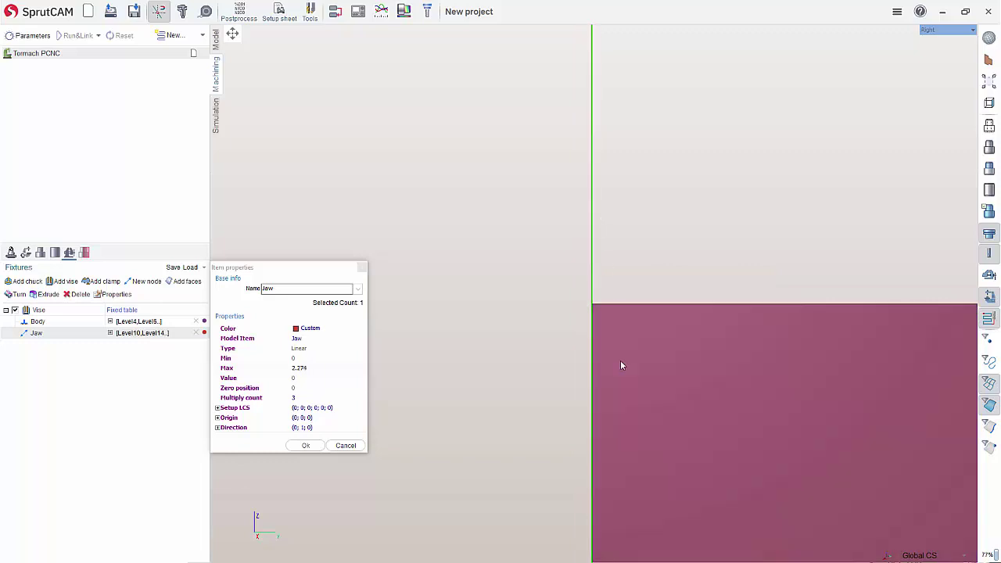
pyautogui.scroll(-7, 622, 352)
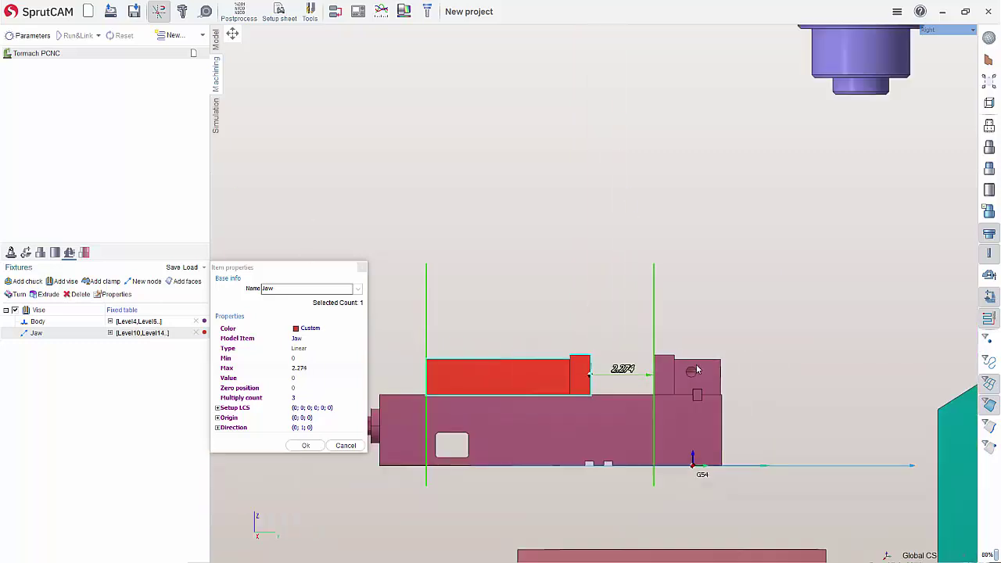
pyautogui.scroll(3, 623, 380)
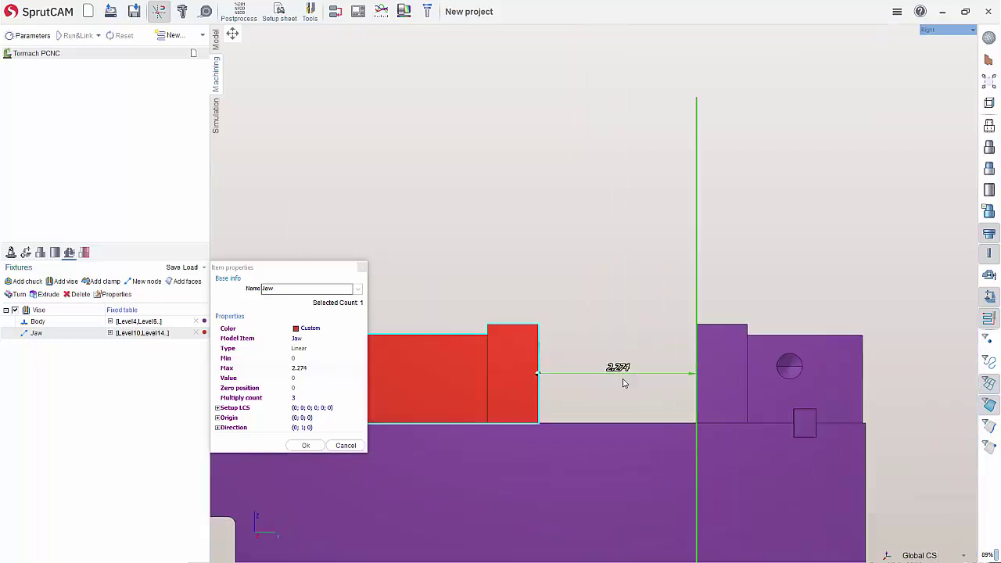
# Step: Set the Jaw's minimum travel to 2.274-5 and test the jaw's movement between both limits
pyautogui.click(306, 358)
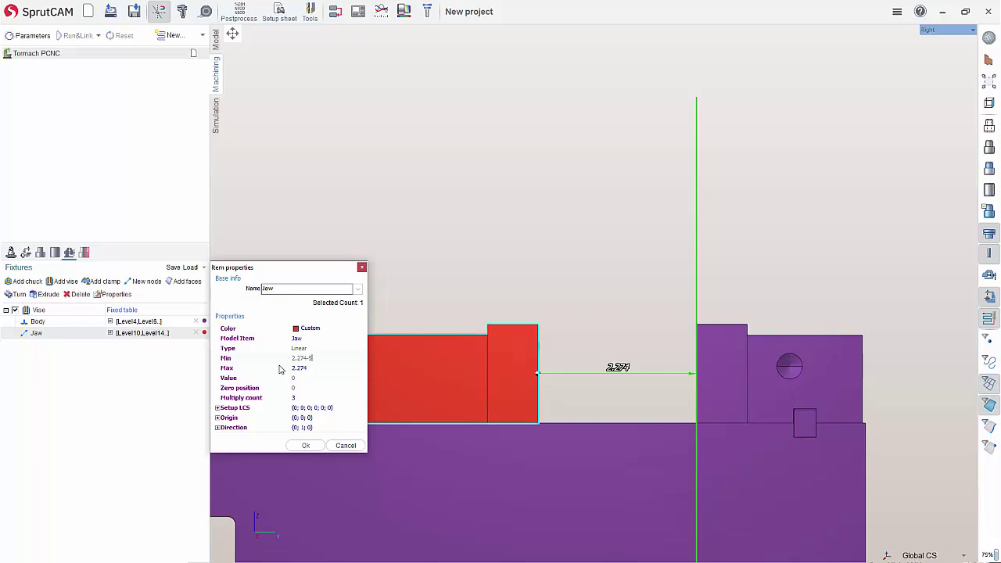
pyautogui.press('Return')
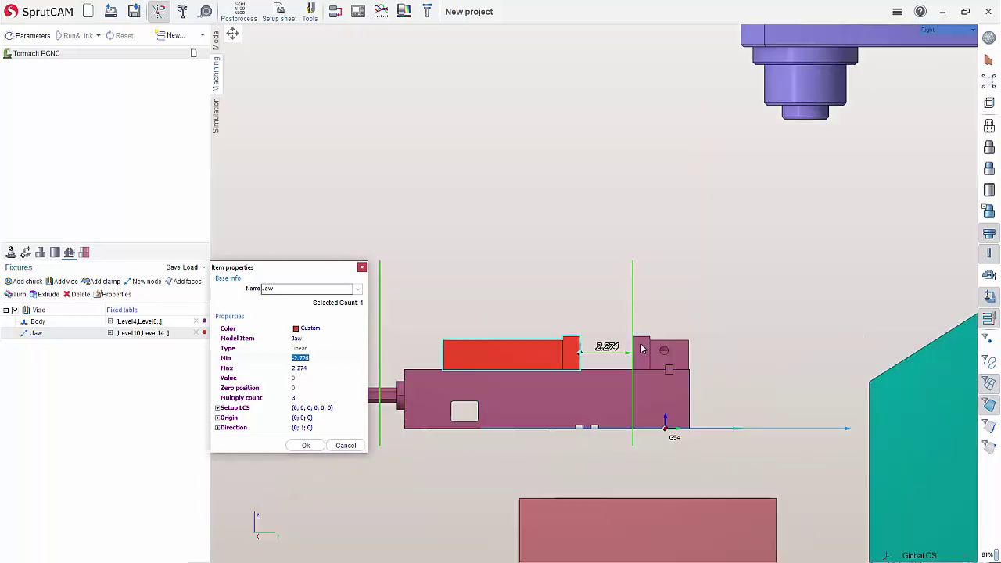
pyautogui.scroll(-3, 533, 350)
pyautogui.moveTo(551, 351); pyautogui.dragTo(398, 366)
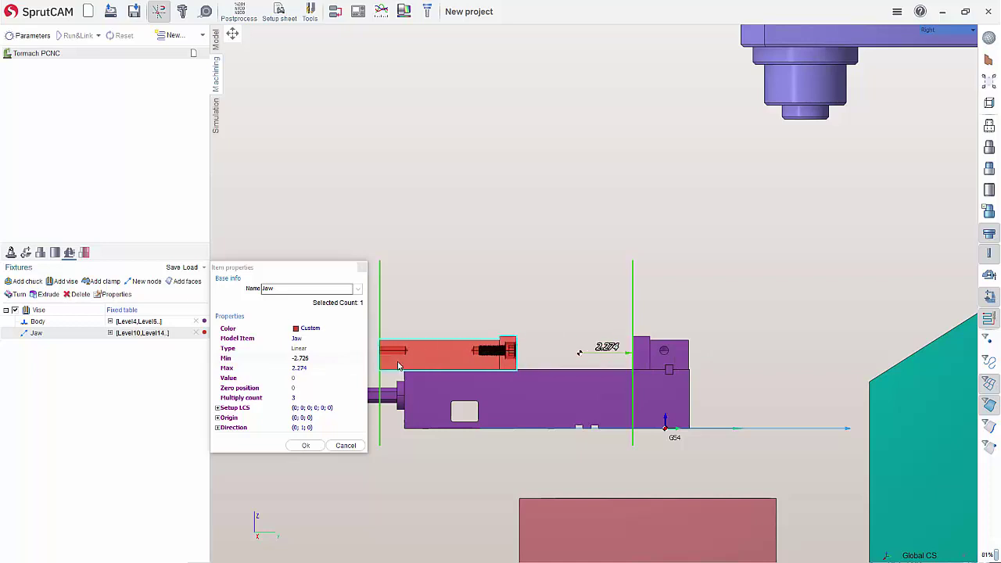
pyautogui.moveTo(461, 366); pyautogui.dragTo(603, 361)
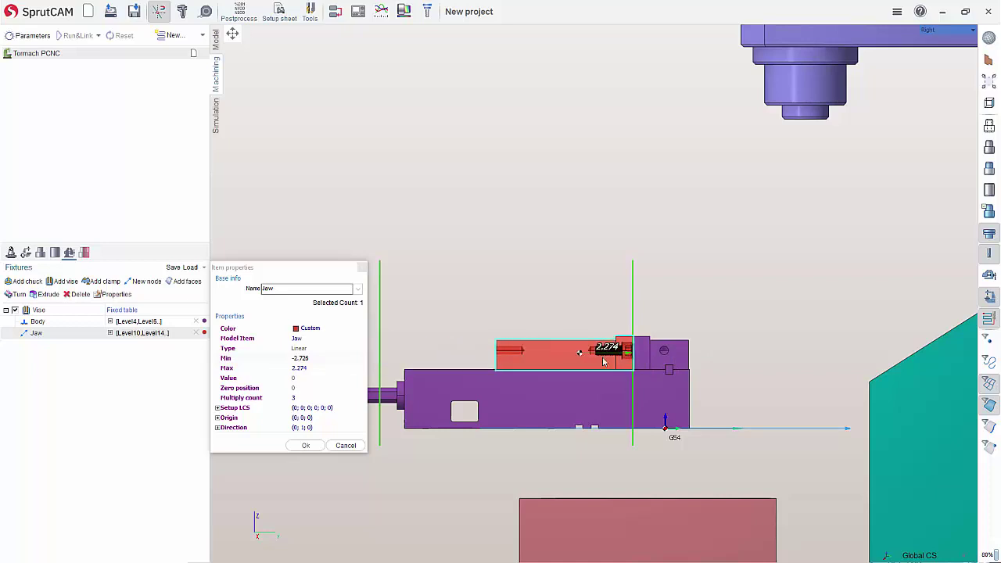
pyautogui.click(306, 445)
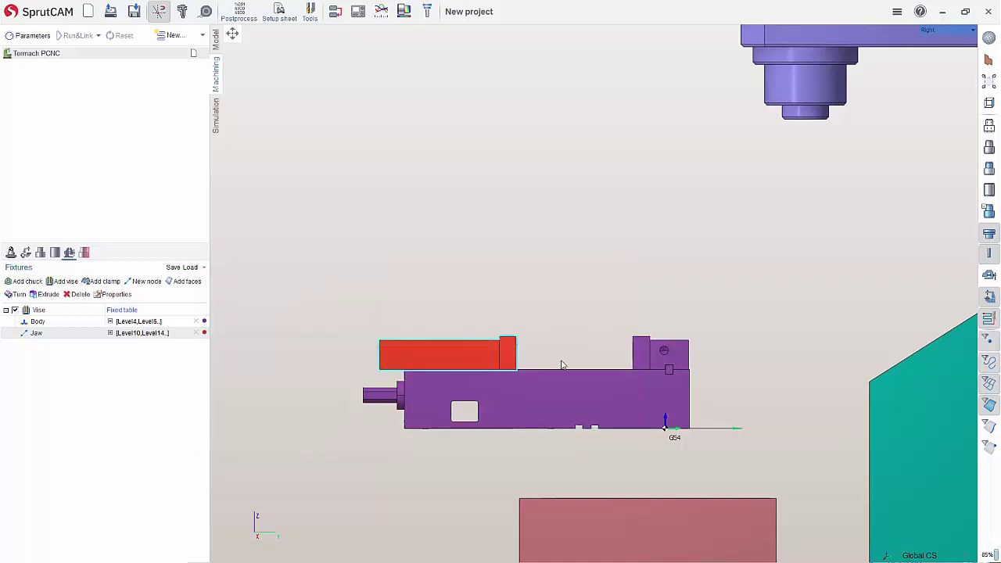
# Step: Lower the whole vise fixture onto the machine table and shift it 3.3 toward the machine column
pyautogui.scroll(-6, 563, 362)
pyautogui.moveTo(566, 341); pyautogui.dragTo(704, 407, button='middle')
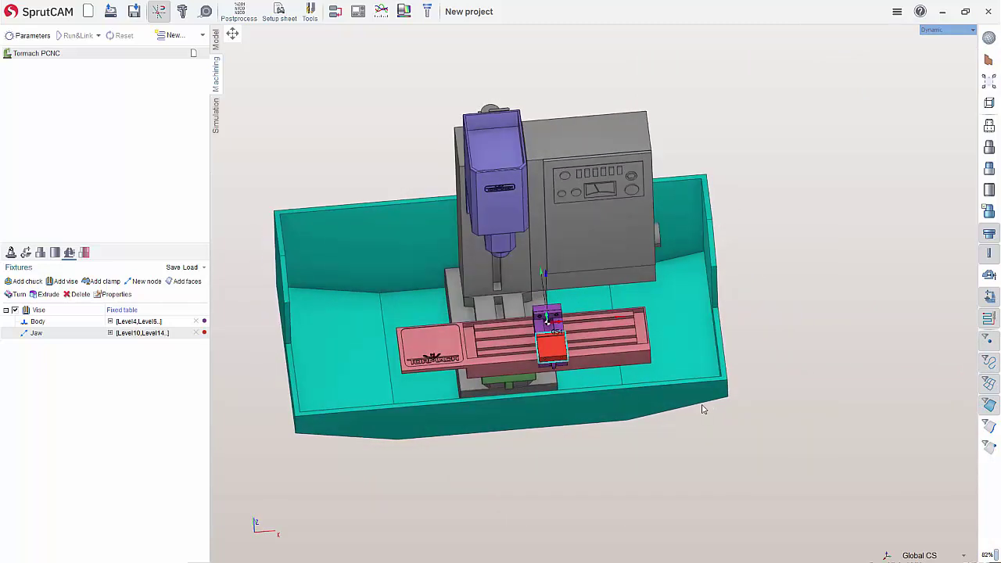
pyautogui.click(38, 310)
pyautogui.scroll(2, 522, 339)
pyautogui.scroll(3, 523, 339)
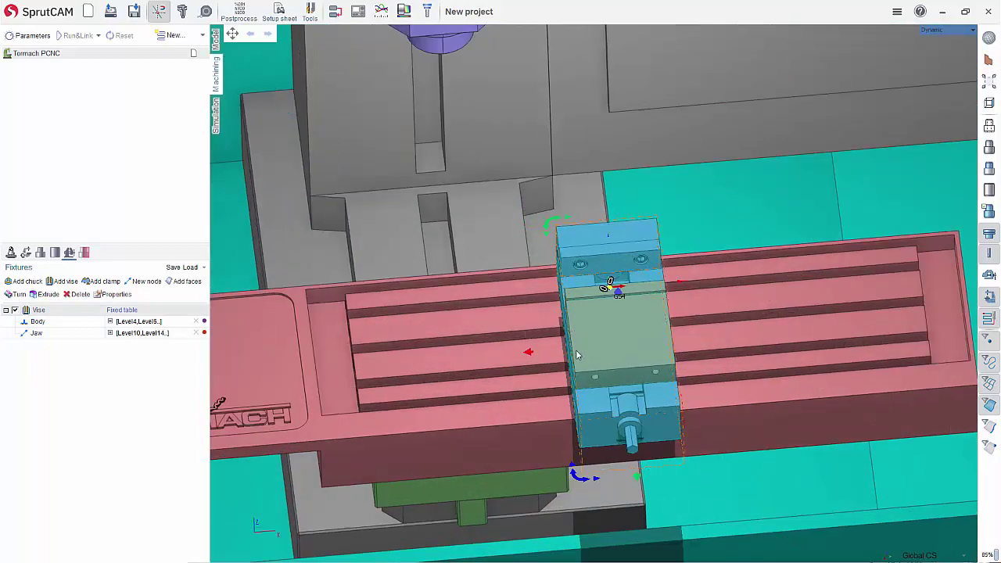
pyautogui.moveTo(523, 339); pyautogui.dragTo(782, 368, button='middle')
pyautogui.scroll(-5, 854, 359)
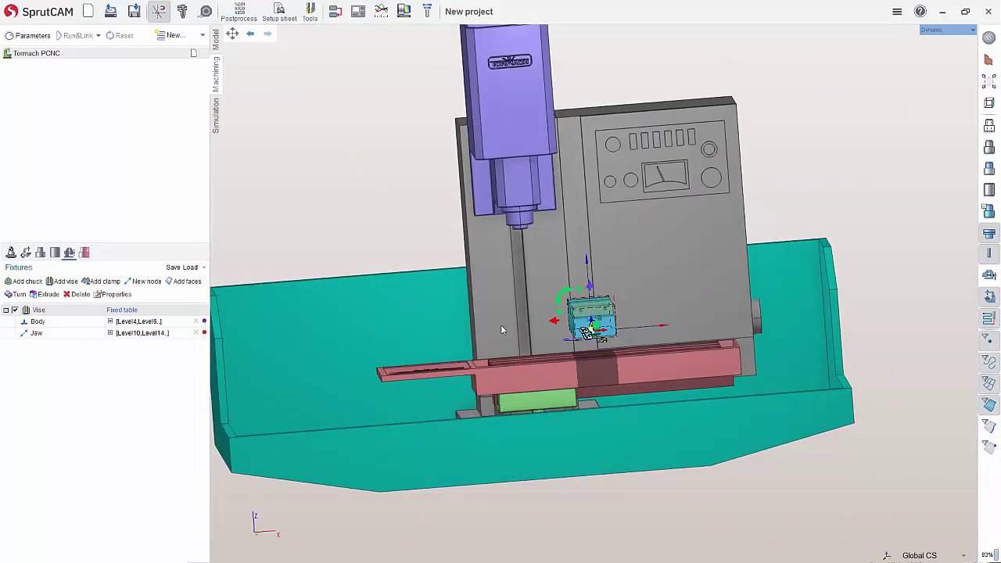
pyautogui.scroll(3, 502, 329)
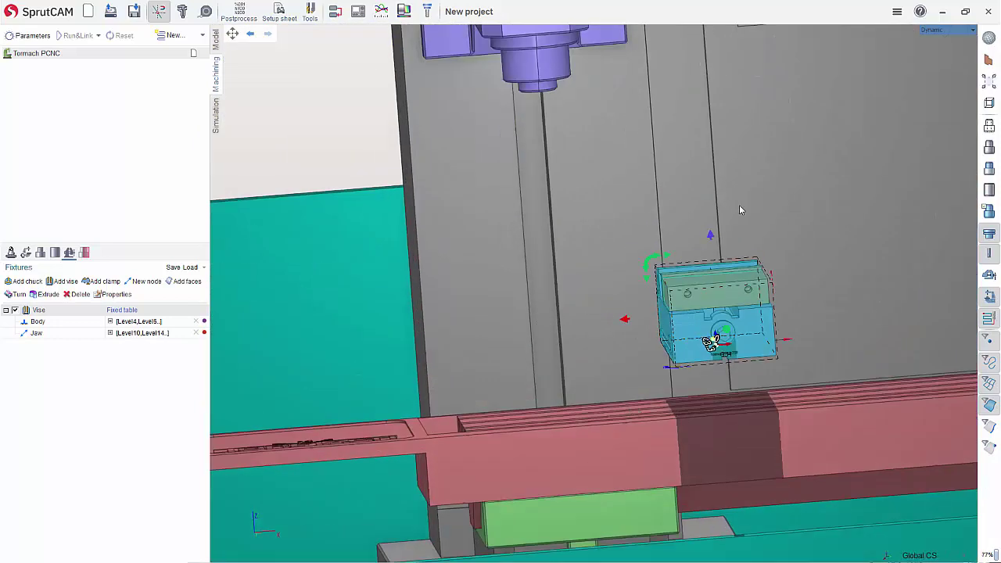
pyautogui.moveTo(712, 270); pyautogui.dragTo(729, 294)
pyautogui.moveTo(729, 294); pyautogui.dragTo(782, 415, button='middle')
pyautogui.scroll(5, 615, 329)
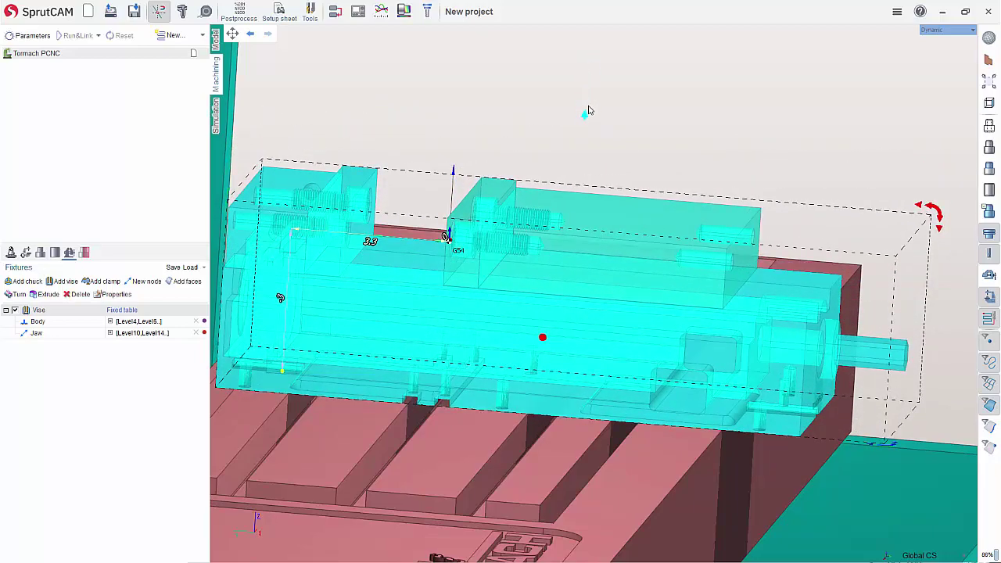
# Step: Slide the vise fixture along the table's T-slots, away from the G54 origin toward the Tormach logo
pyautogui.moveTo(602, 97); pyautogui.dragTo(615, 435, button='right')
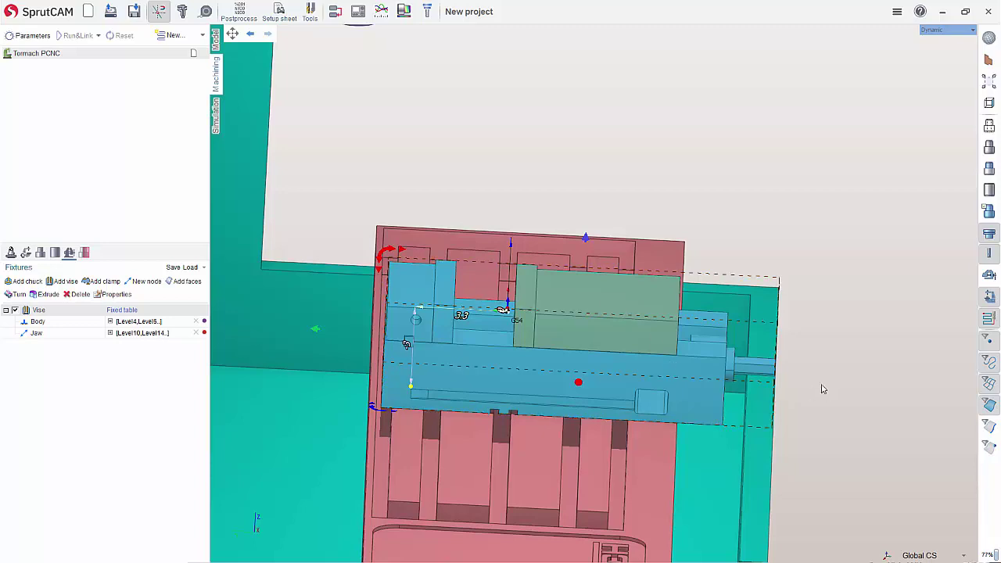
pyautogui.moveTo(311, 333)
pyautogui.mouseDown()
pyautogui.moveTo(239, 329)
pyautogui.moveTo(319, 326)
pyautogui.moveTo(310, 329)
pyautogui.mouseUp()
pyautogui.scroll(-4, 822, 365)
pyautogui.moveTo(822, 364); pyautogui.dragTo(757, 381, button='middle')
pyautogui.moveTo(682, 351); pyautogui.dragTo(574, 341)
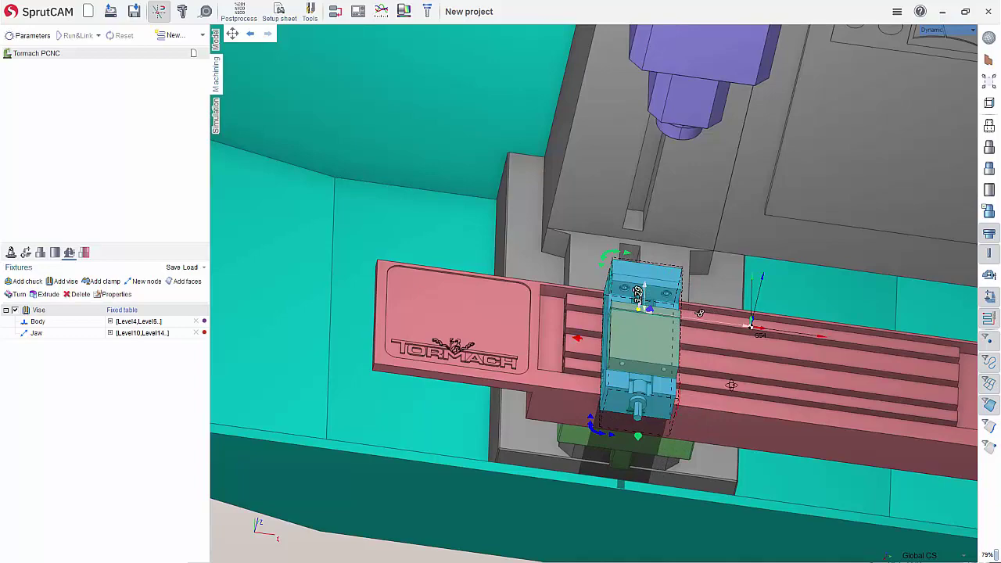
pyautogui.moveTo(732, 386); pyautogui.dragTo(689, 378, button='middle')
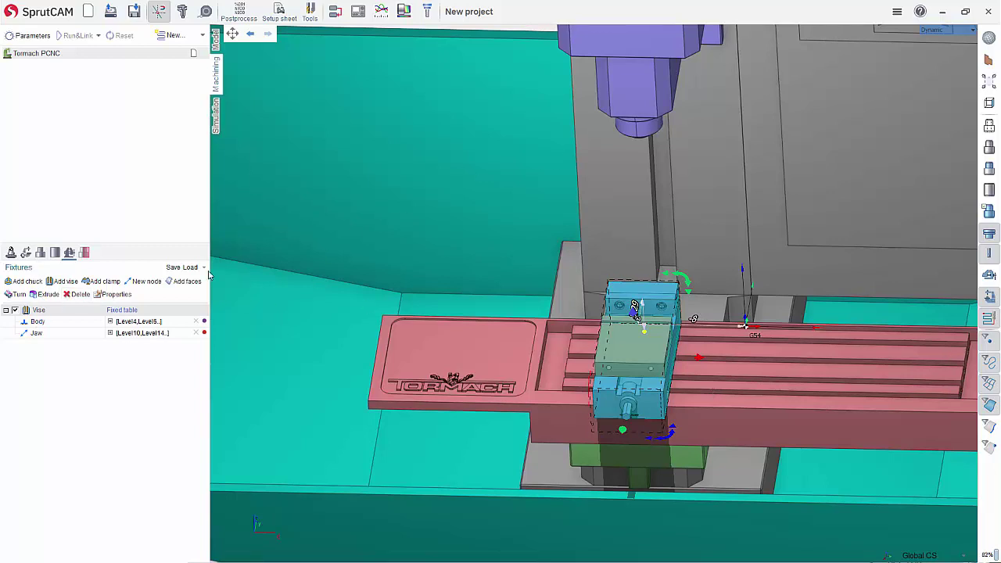
# Step: Save the vise fixture as a component named 5 inch CNC Vise and check the list of loadable fixtures
pyautogui.rightClick(40, 312)
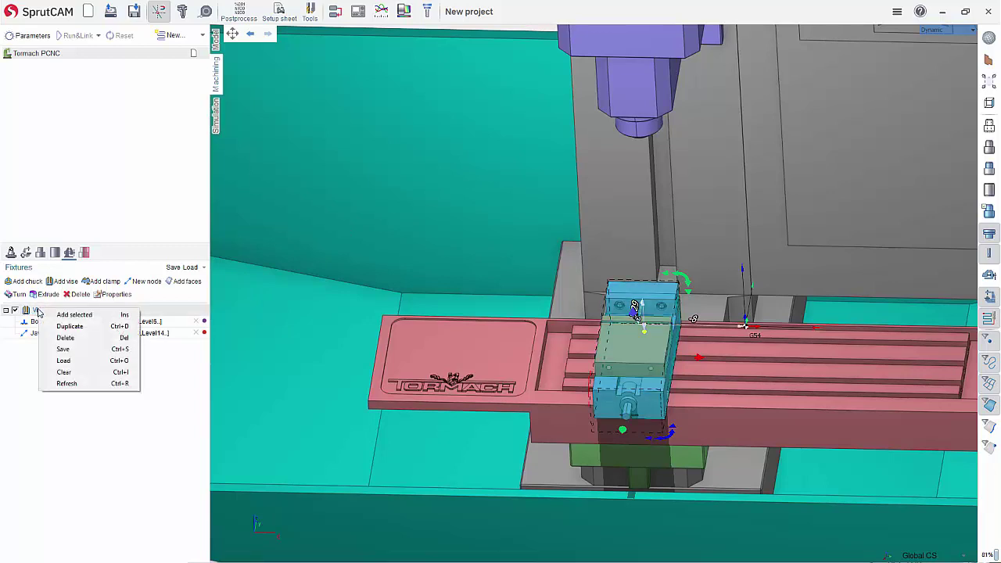
pyautogui.click(65, 350)
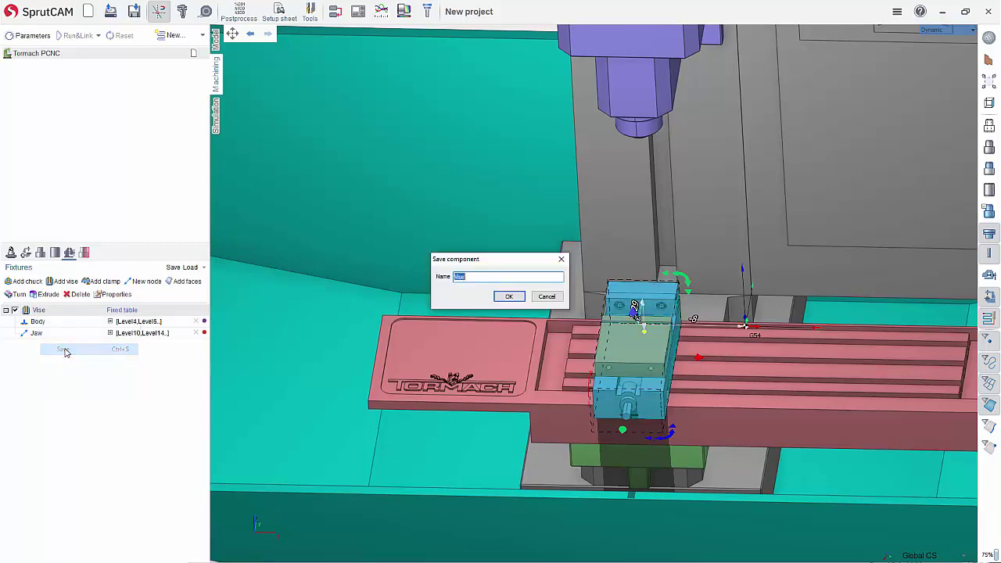
pyautogui.write('S')
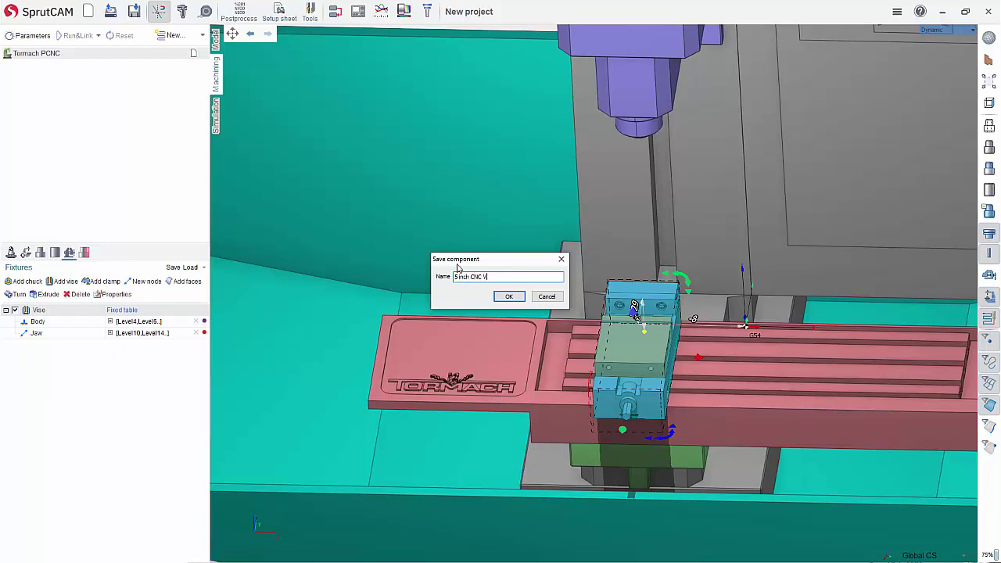
pyautogui.click(509, 297)
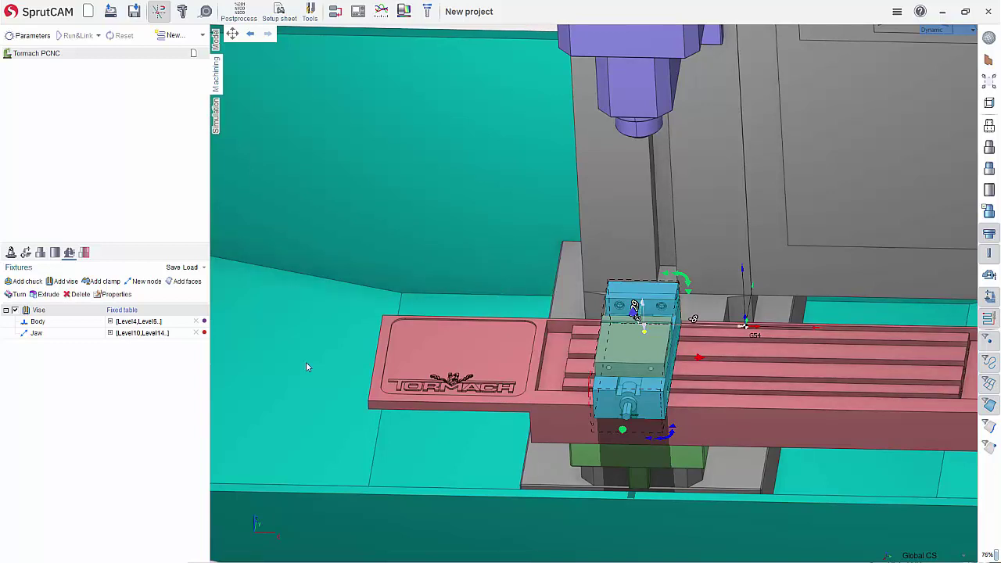
pyautogui.click(190, 267)
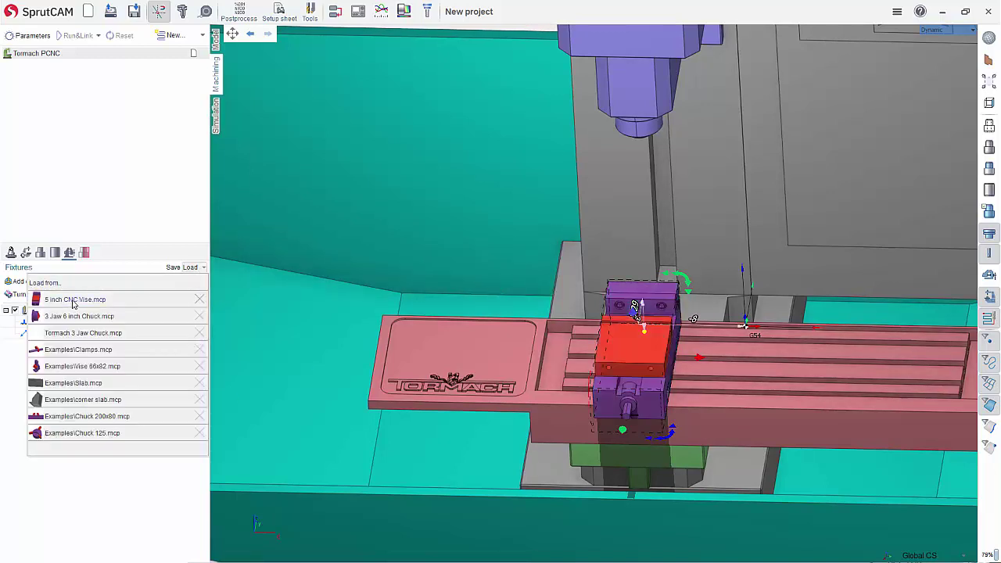
pyautogui.click(97, 504)
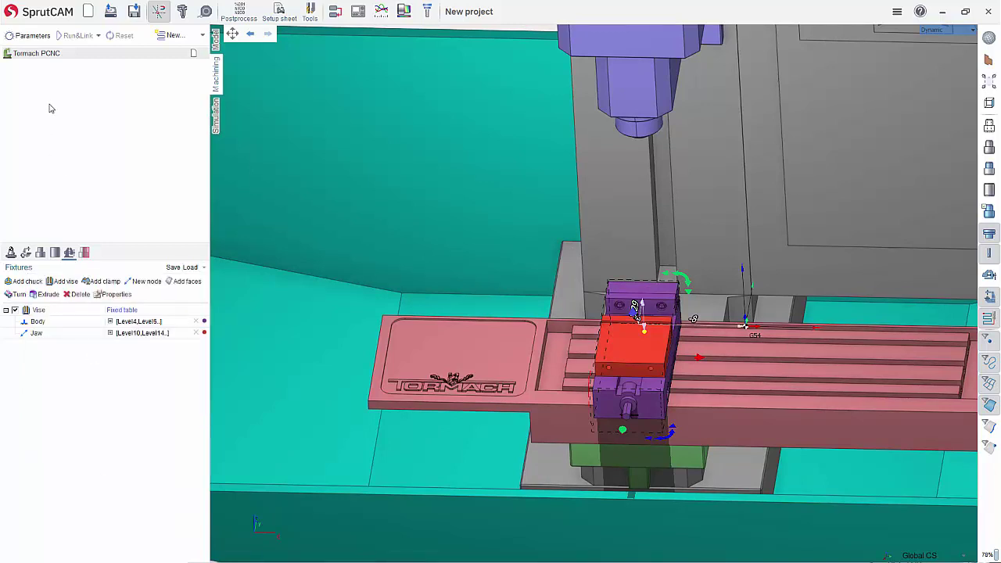
# Step: Start a new project and inspect its geometry model tree and fixture setup
pyautogui.click(87, 11)
pyautogui.click(529, 302)
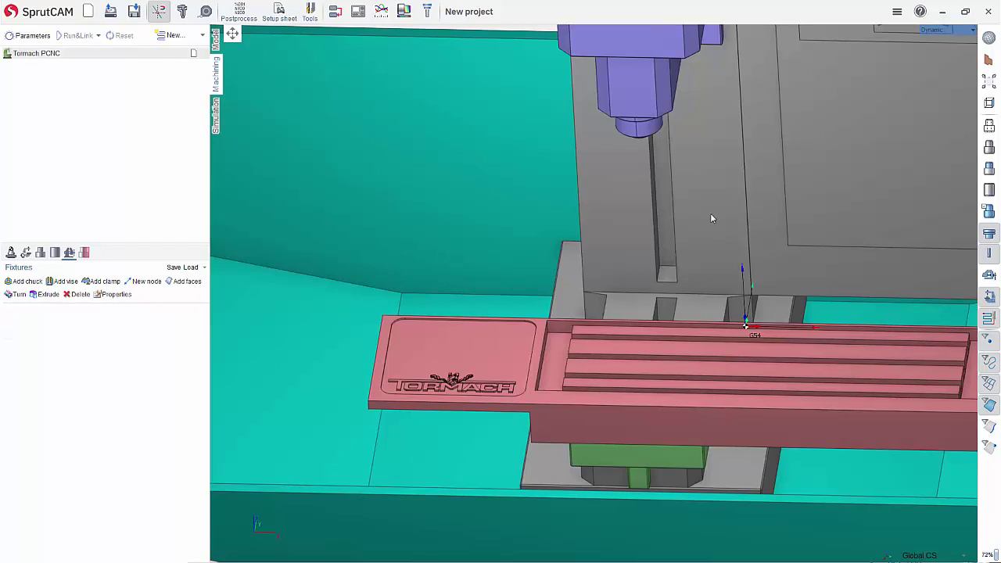
pyautogui.click(216, 41)
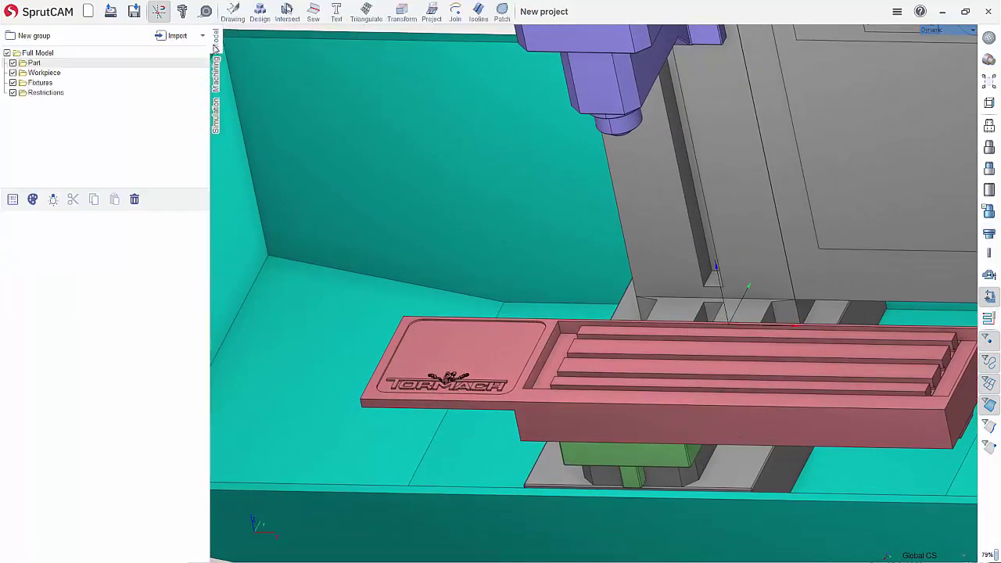
pyautogui.click(215, 76)
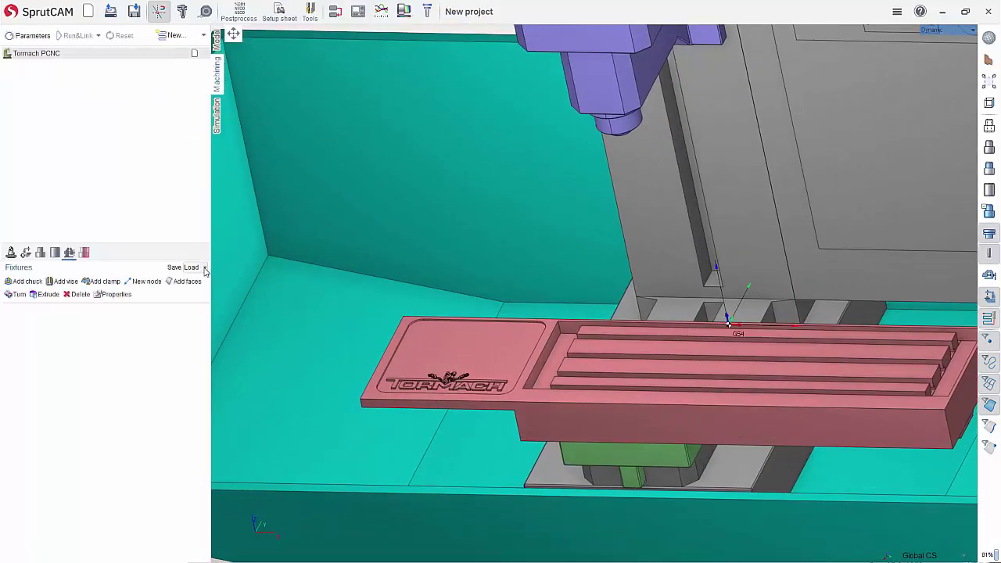
# Step: Load the saved fixture 5 inch CNC Vise.mcp onto the table, expand its components and select the whole vise
pyautogui.click(204, 268)
pyautogui.click(96, 301)
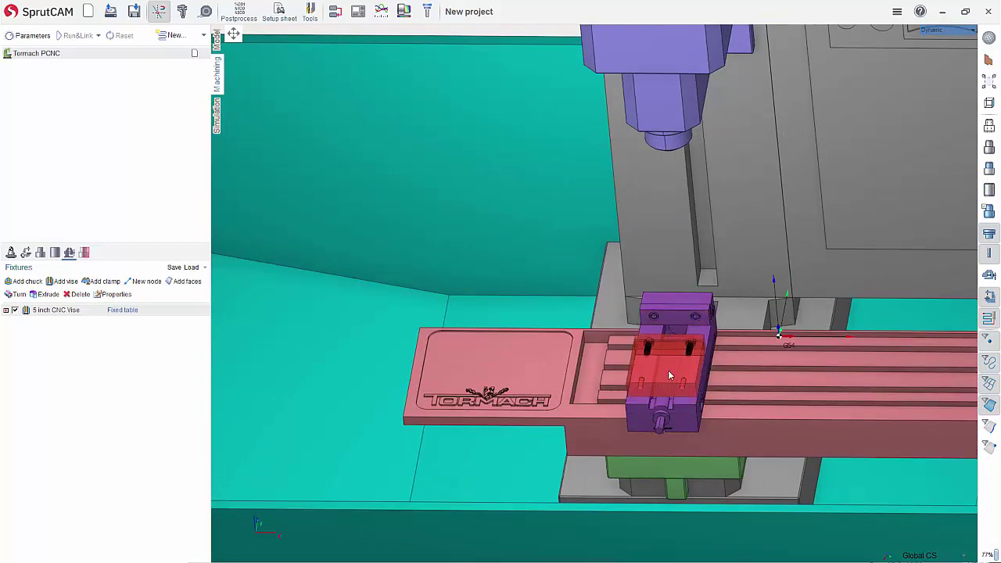
pyautogui.scroll(-4, 665, 350)
pyautogui.scroll(5, 678, 355)
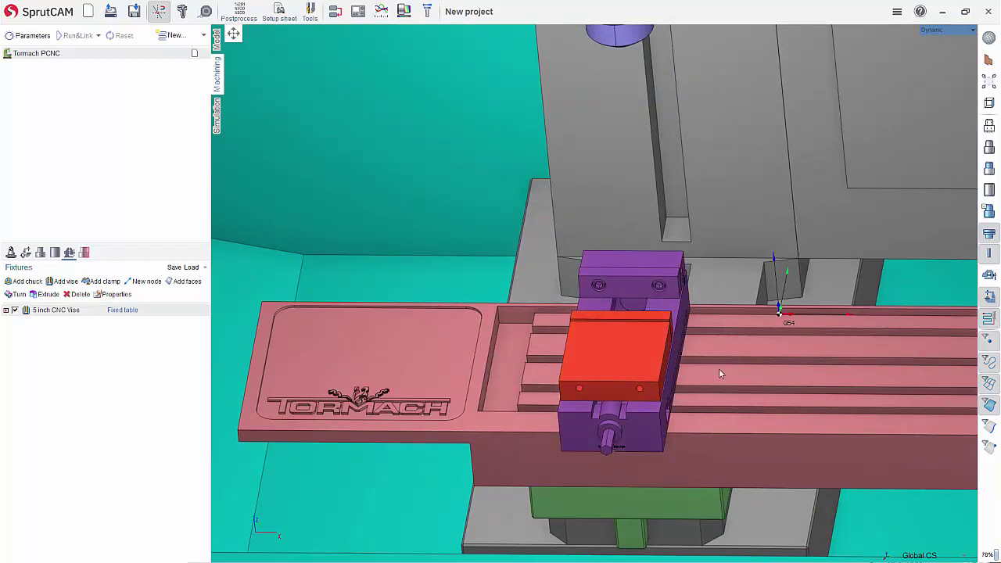
pyautogui.click(7, 311)
pyautogui.click(62, 311)
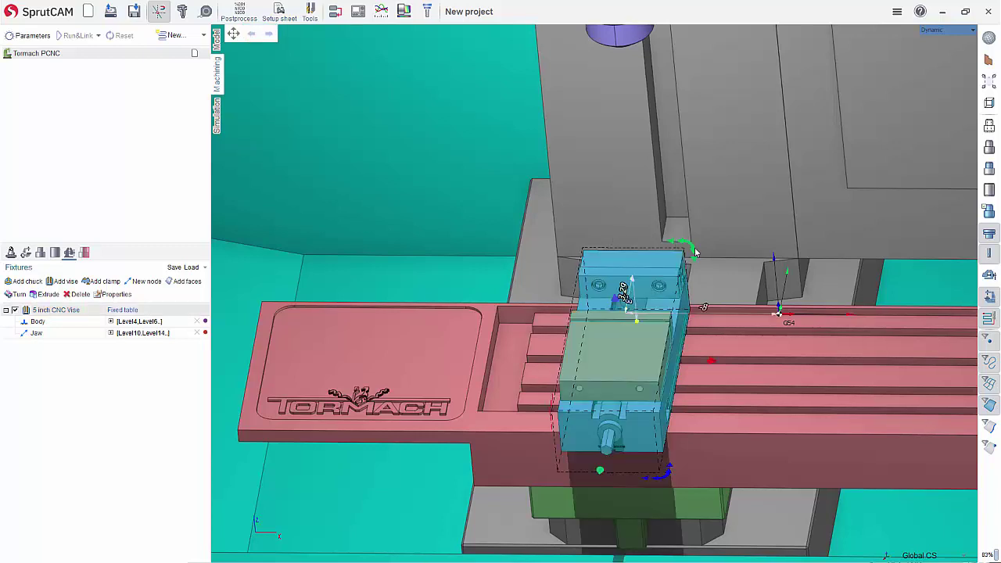
# Step: Rotate the whole vise 90 degrees onto its side and shift it slightly toward the front edge of the table
pyautogui.moveTo(690, 247); pyautogui.dragTo(766, 412)
pyautogui.moveTo(693, 305); pyautogui.dragTo(643, 301, button='middle')
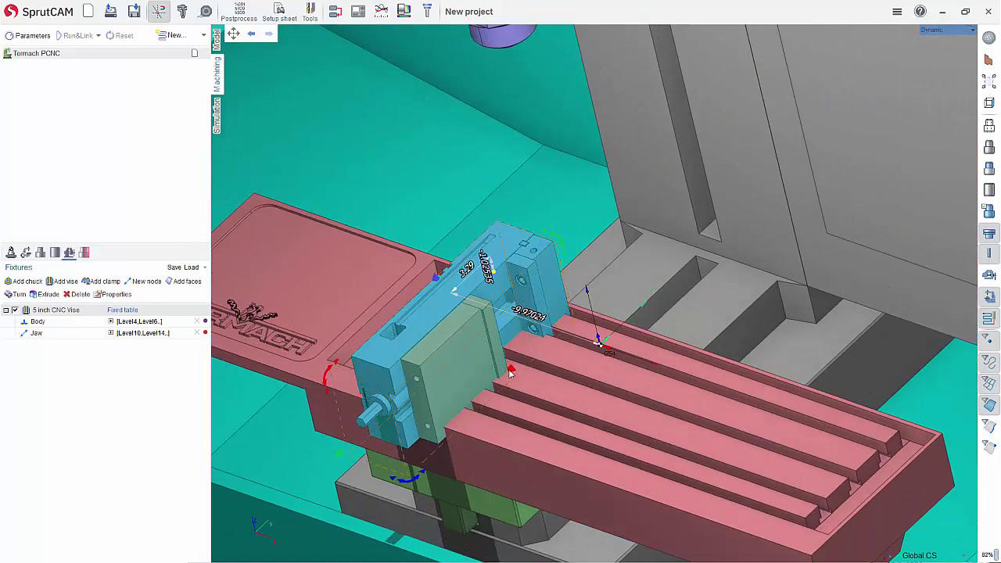
pyautogui.moveTo(335, 456)
pyautogui.mouseDown()
pyautogui.moveTo(329, 474)
pyautogui.moveTo(343, 473)
pyautogui.mouseUp()
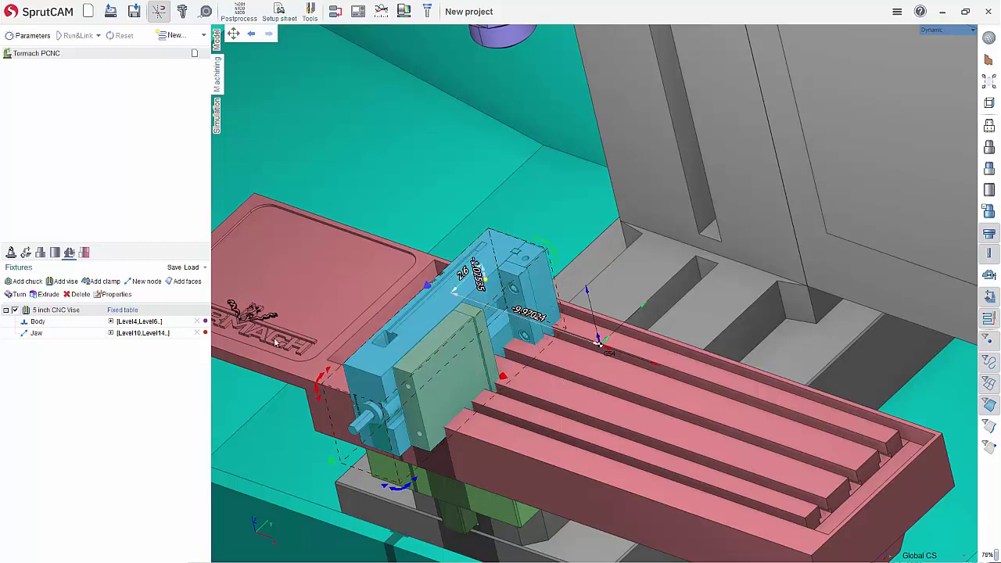
# Step: Save the sideways vise as a component named 5 inch CNC Vise (side)
pyautogui.rightClick(51, 313)
pyautogui.click(83, 353)
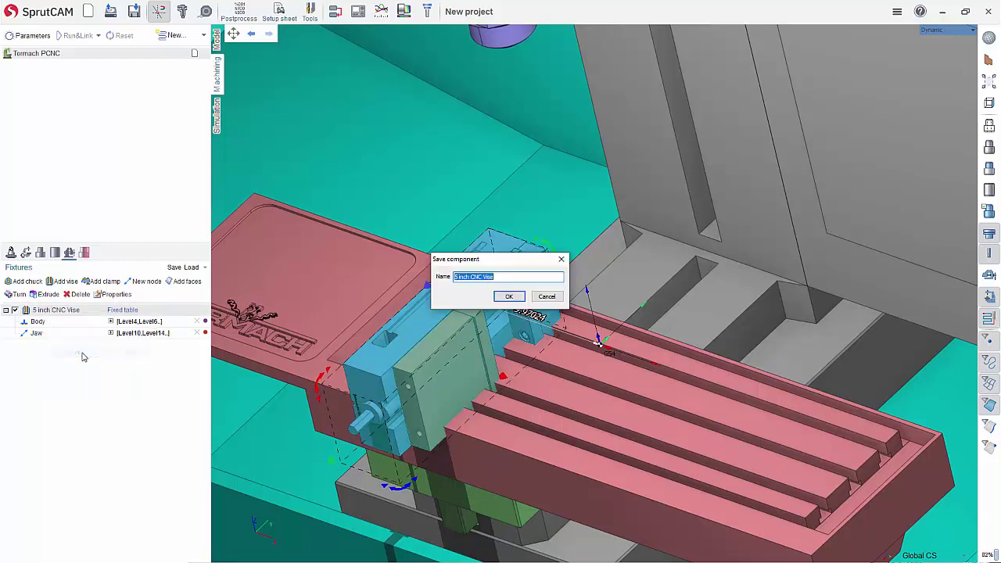
pyautogui.click(507, 274)
pyautogui.click(509, 296)
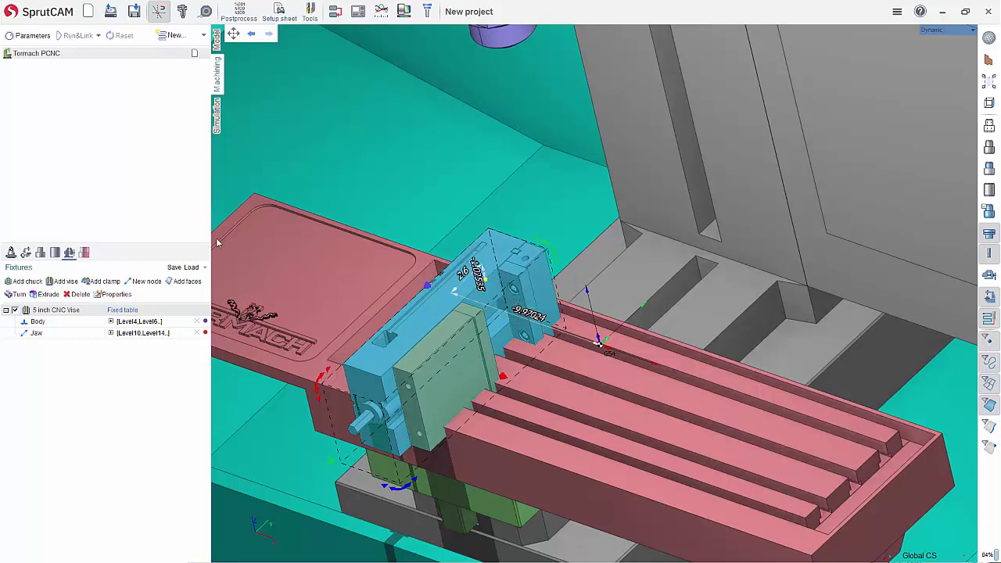
# Step: Load the upright fixture 5 inch CNC Vise.mcp and slide it along the table's T-slots past the G54 origin, away from the sideways vise
pyautogui.click(205, 267)
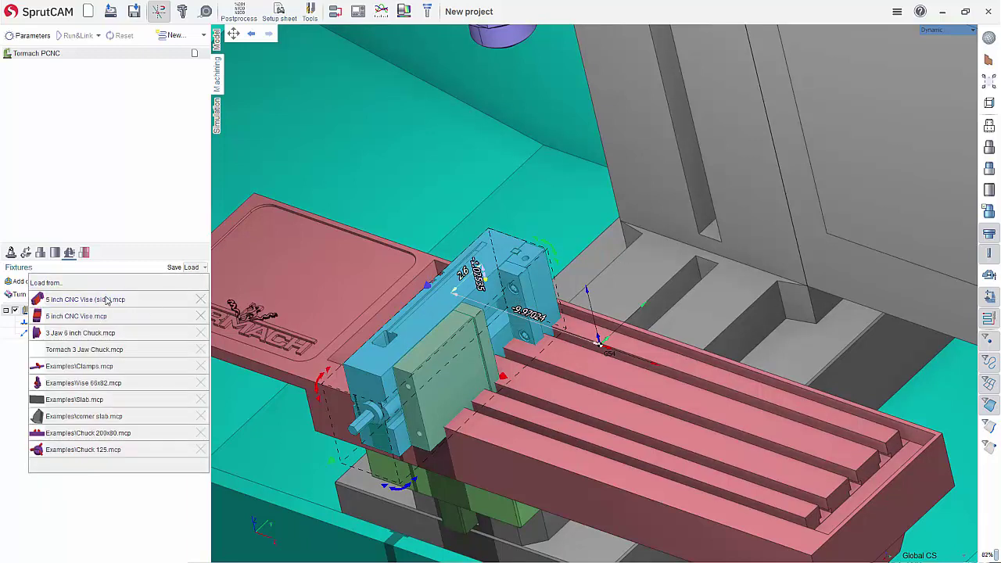
pyautogui.click(86, 318)
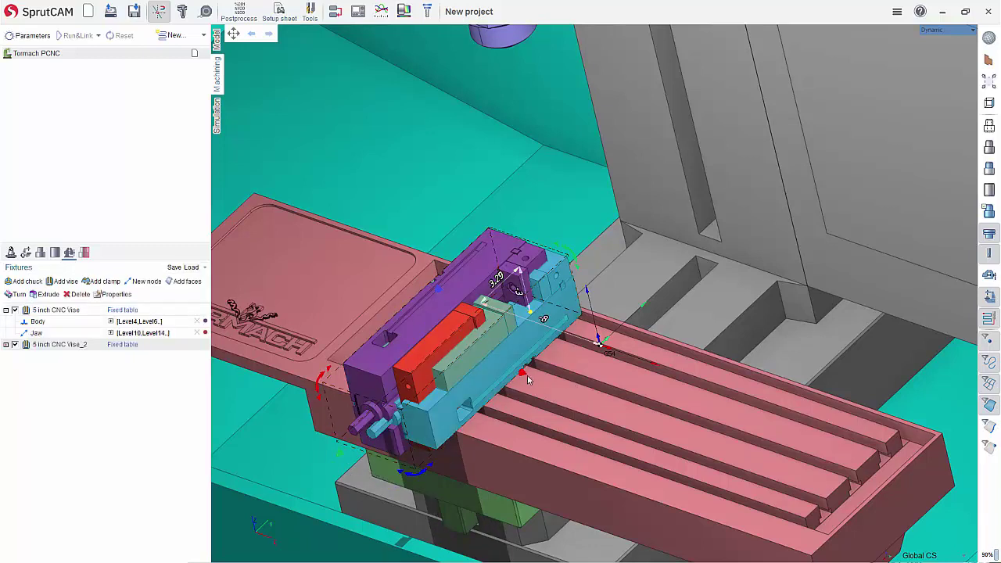
pyautogui.moveTo(546, 383); pyautogui.dragTo(765, 447)
pyautogui.click(810, 437)
pyautogui.moveTo(809, 436); pyautogui.dragTo(851, 412, button='middle')
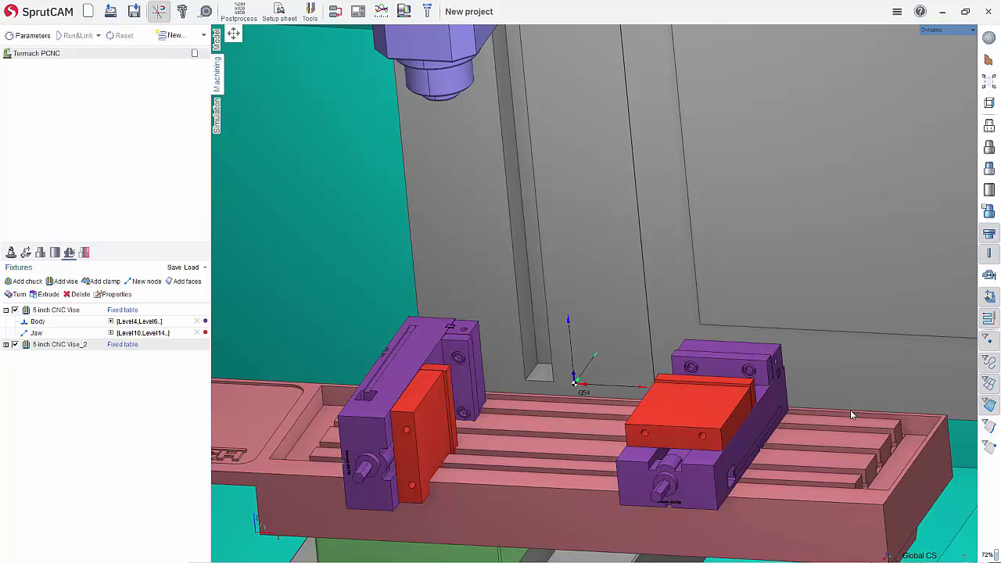
# Step: Select the whole sideways vise and flip it onto its opposite side so that its jaw faces the X- direction
pyautogui.click(419, 338)
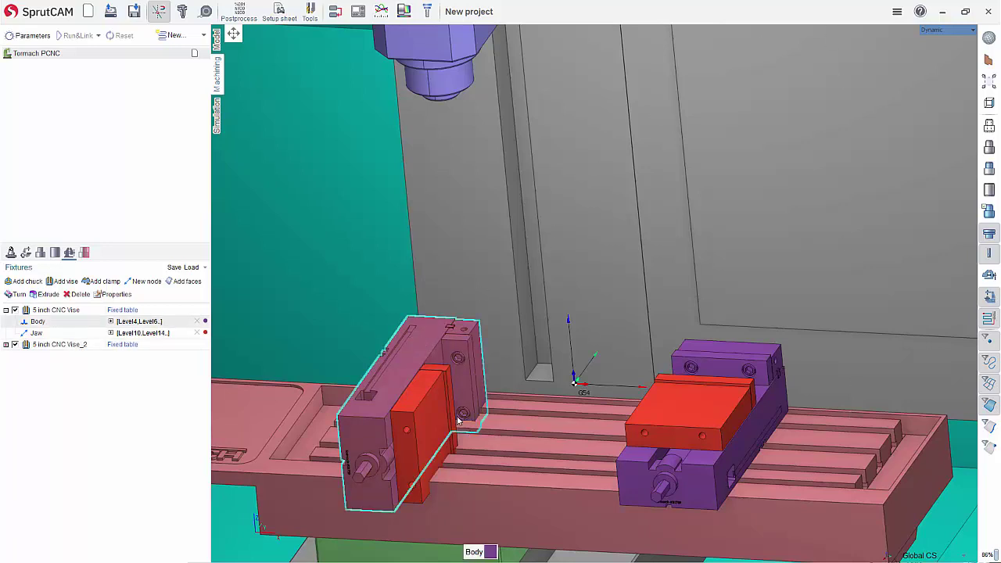
pyautogui.click(68, 345)
pyautogui.click(68, 311)
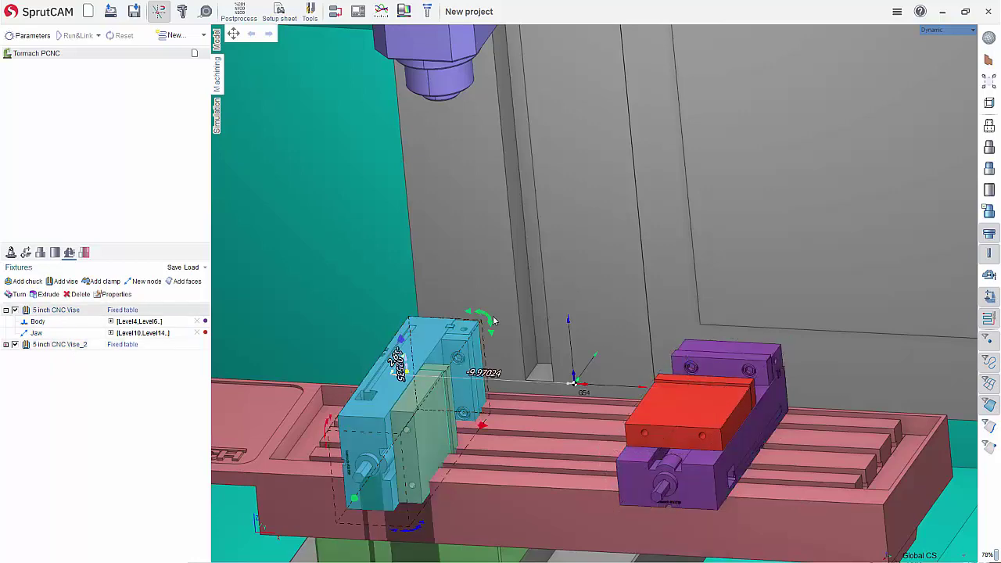
pyautogui.moveTo(485, 320); pyautogui.dragTo(350, 503)
pyautogui.moveTo(411, 453); pyautogui.dragTo(473, 438, button='middle')
pyautogui.click(274, 415)
# Step: Save the flipped vise as a component named 5 inch CNC Vise (Side X-)
pyautogui.rightClick(51, 310)
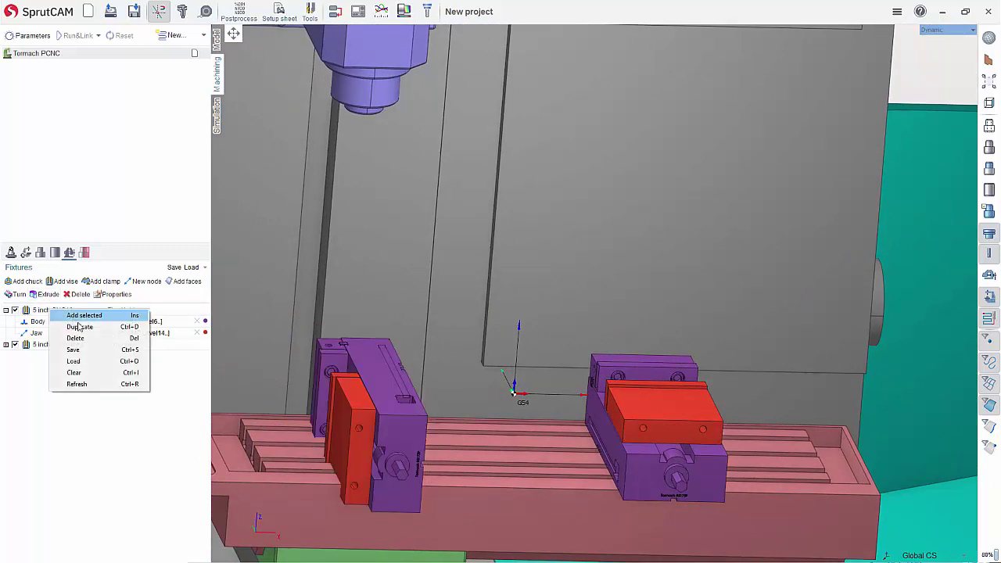
pyautogui.click(88, 353)
pyautogui.click(60, 311)
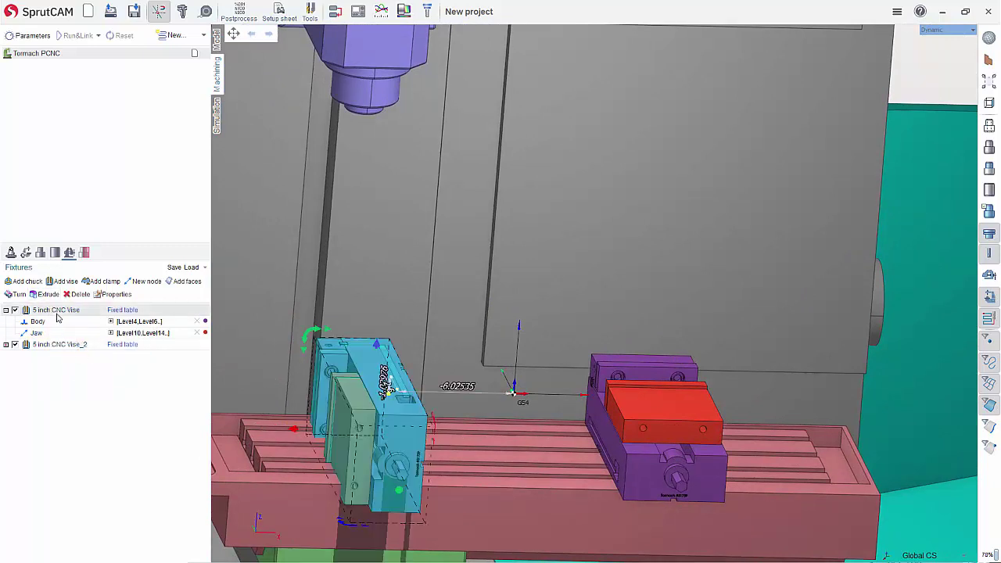
pyautogui.rightClick(61, 316)
pyautogui.click(80, 355)
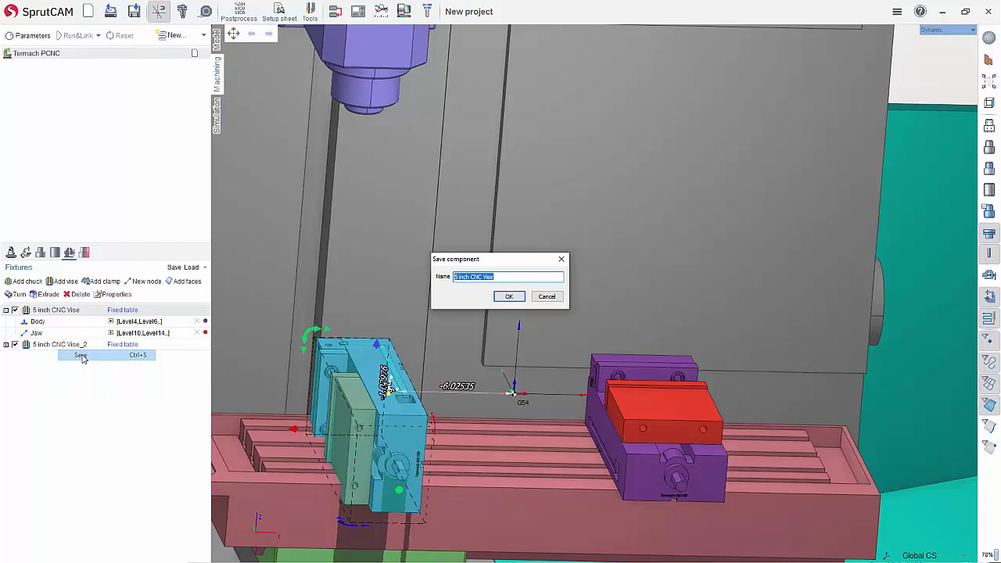
pyautogui.click(498, 280)
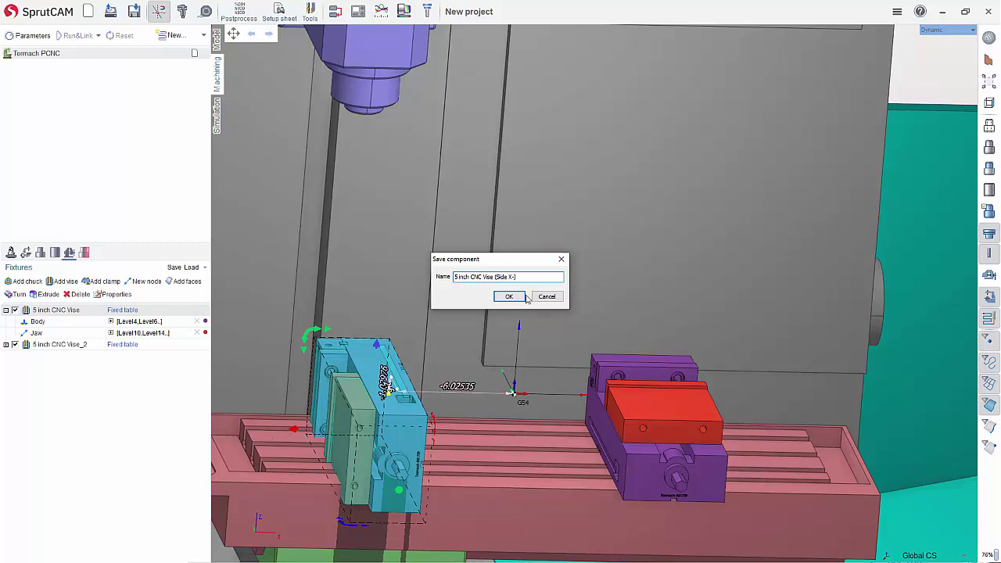
pyautogui.click(521, 297)
# Step: Load the fixture 5 inch CNC Vise (side).mcp and slide it along X to about -3.2, between the other two vises
pyautogui.click(191, 268)
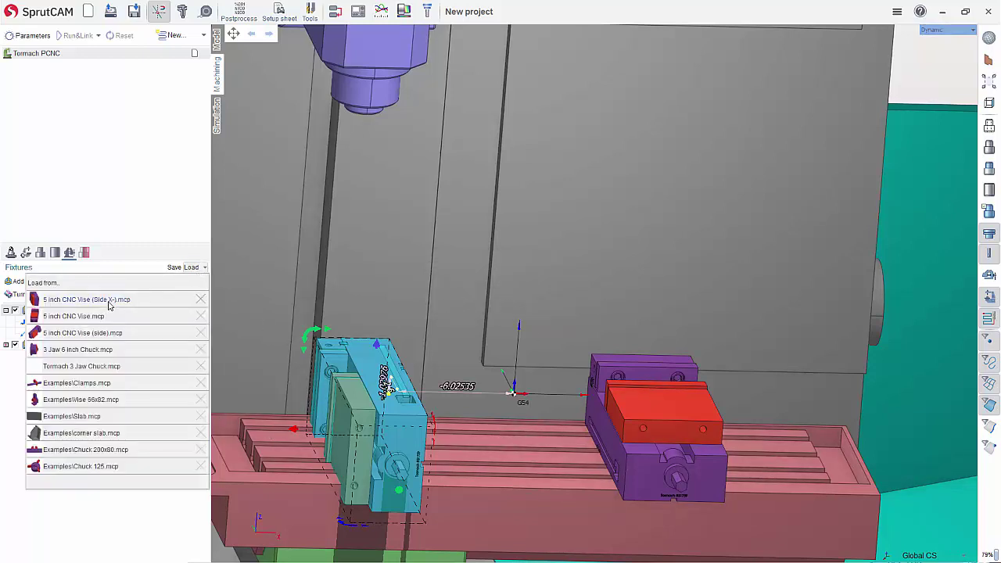
pyautogui.click(86, 333)
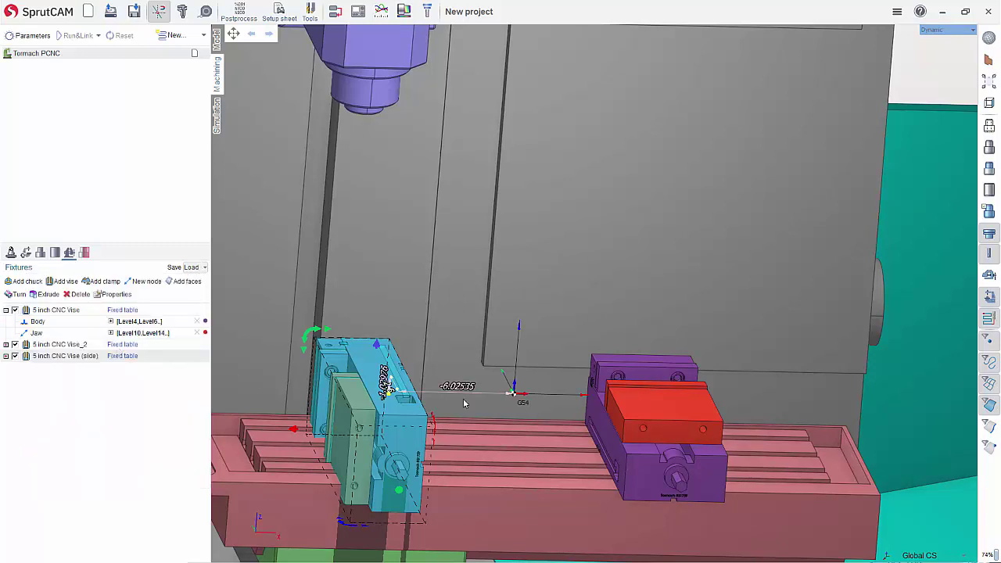
pyautogui.moveTo(477, 400); pyautogui.dragTo(436, 398, button='middle')
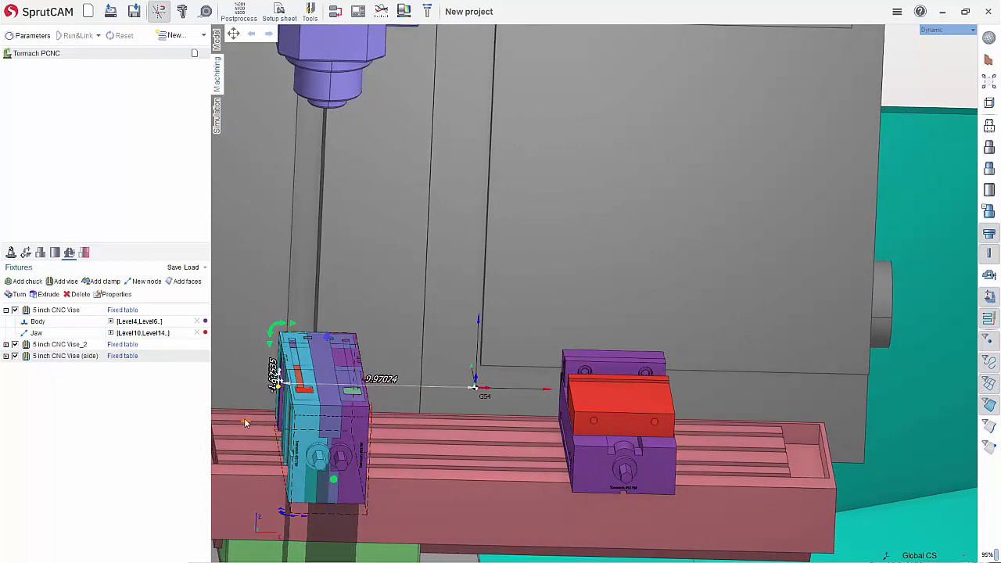
pyautogui.moveTo(246, 420); pyautogui.dragTo(406, 424)
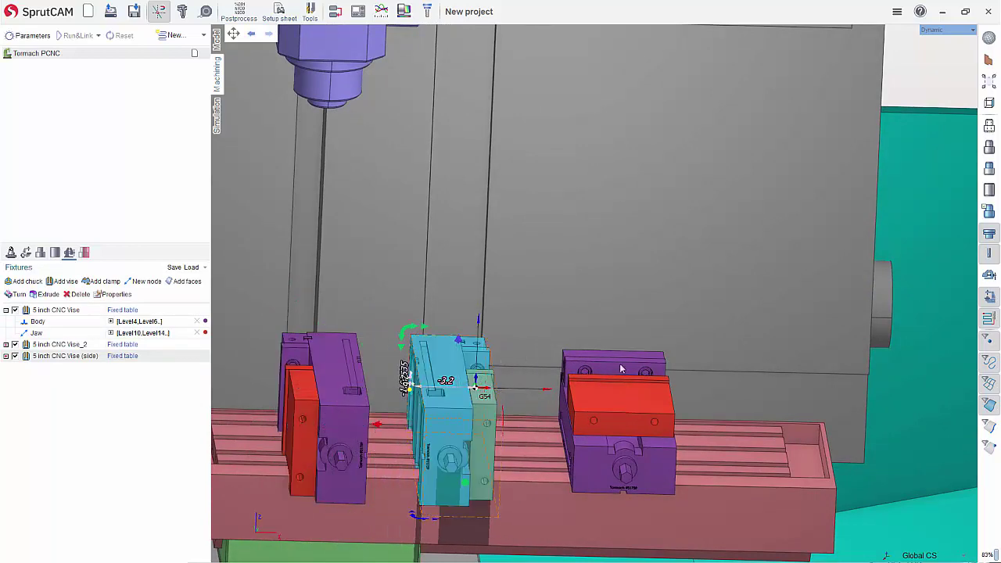